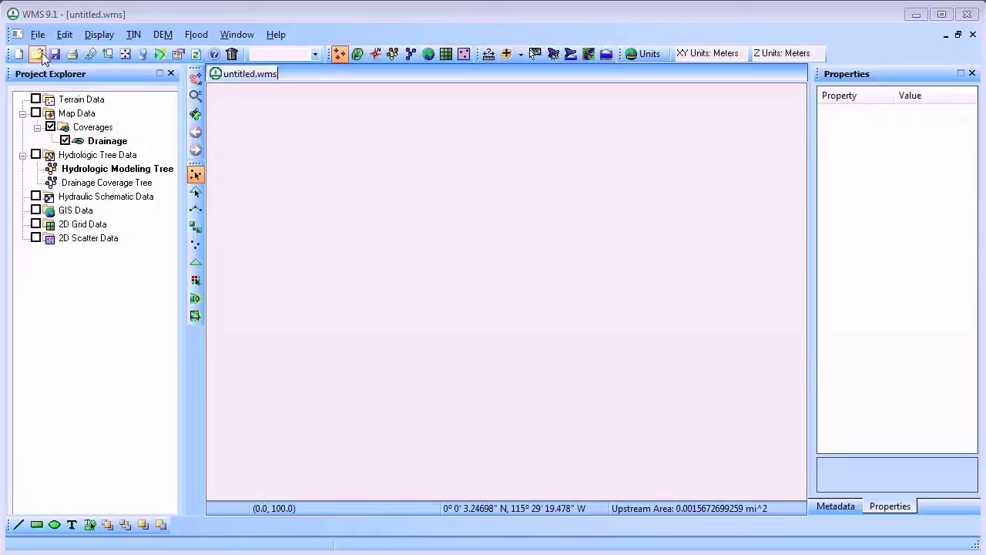
Step: Open the project file pc.wms from the pc folder
click(37, 54)
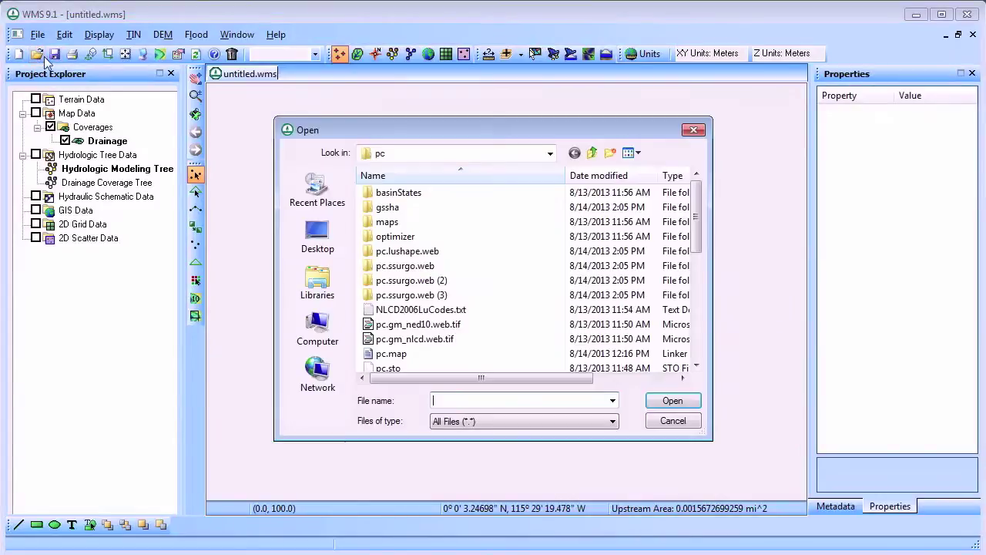
text(pc.wms)
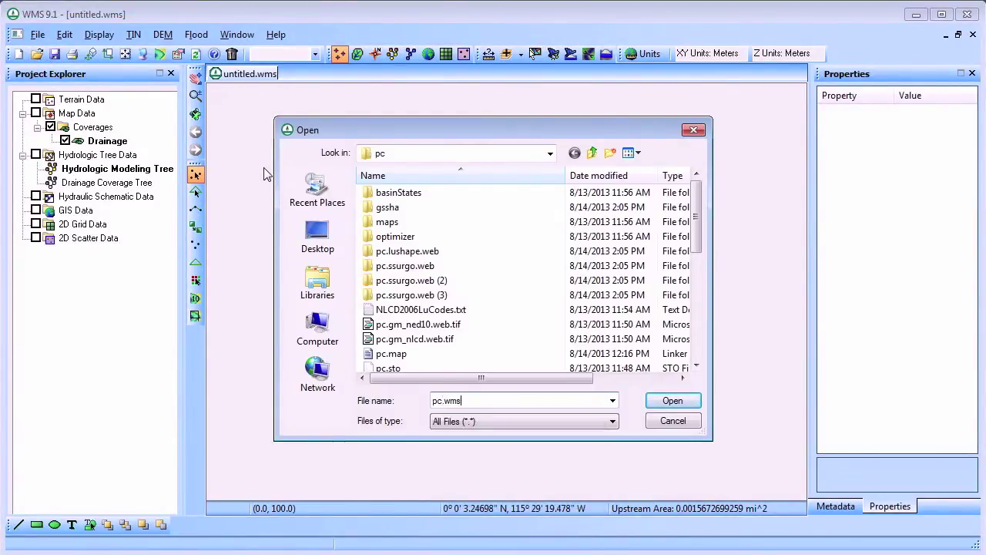
key(Return)
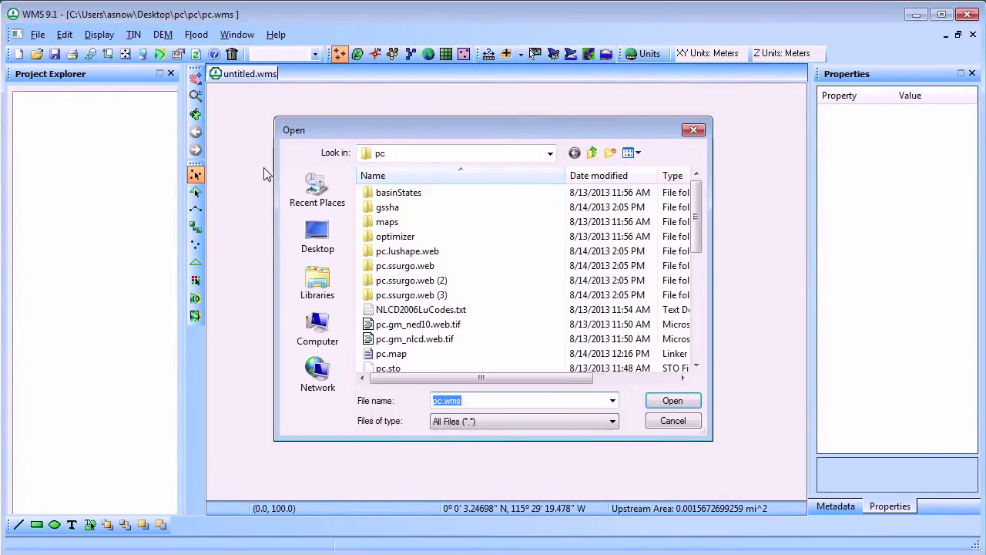
Step: Hide the Land Use and Soil Type coverages and zoom the view to the Drainage coverage
click(64, 168)
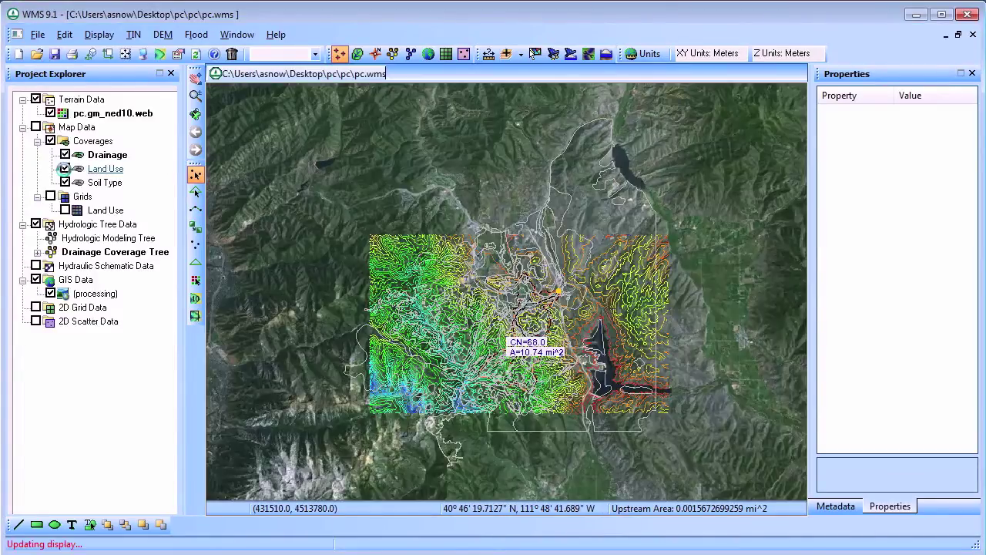
click(65, 182)
right_click(108, 156)
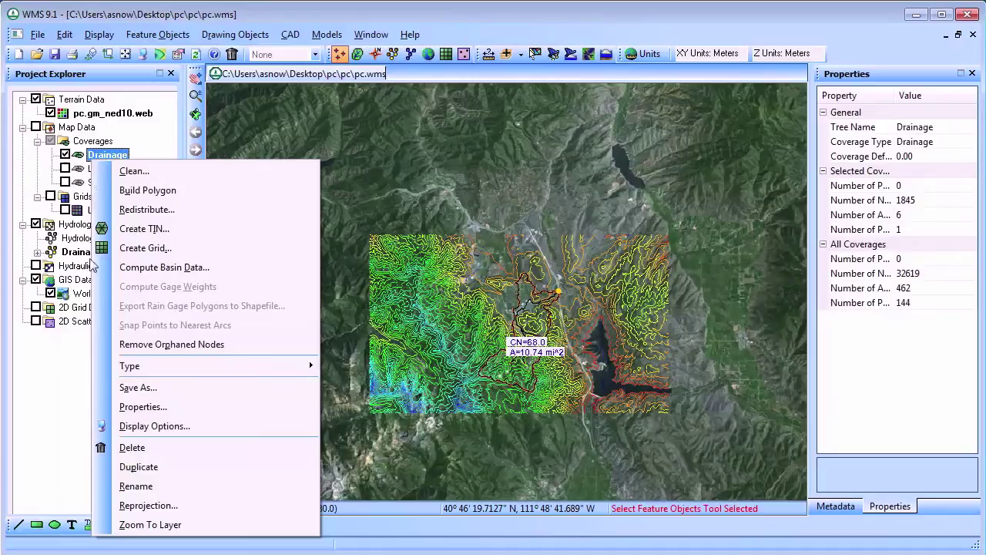
click(158, 522)
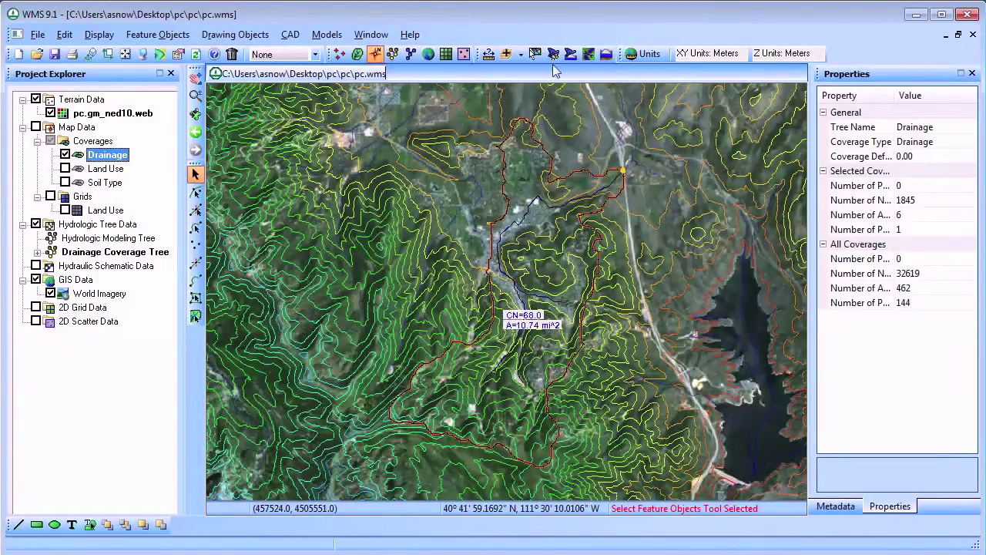
Step: Initialize the model data for a GSSHA model in the hydrologic modeling wizard
click(554, 54)
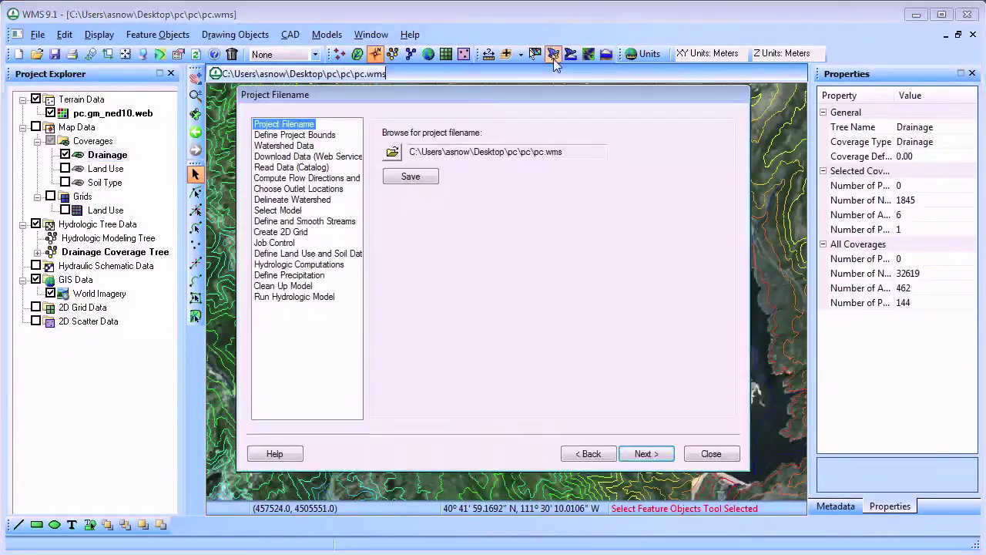
click(292, 213)
click(460, 179)
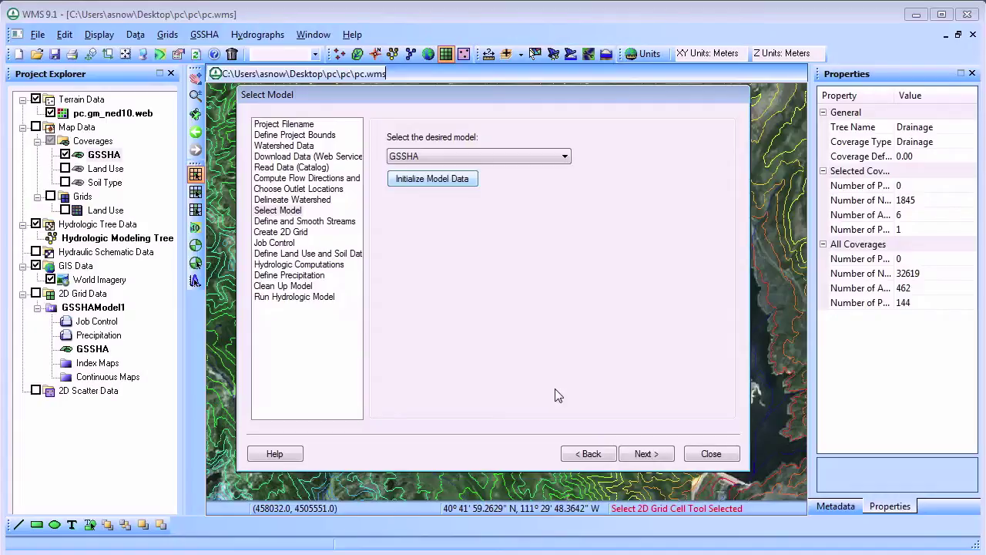
Step: Advance the wizard to Define and Smooth Streams and hide the World Imagery background with the map uncovered
click(644, 454)
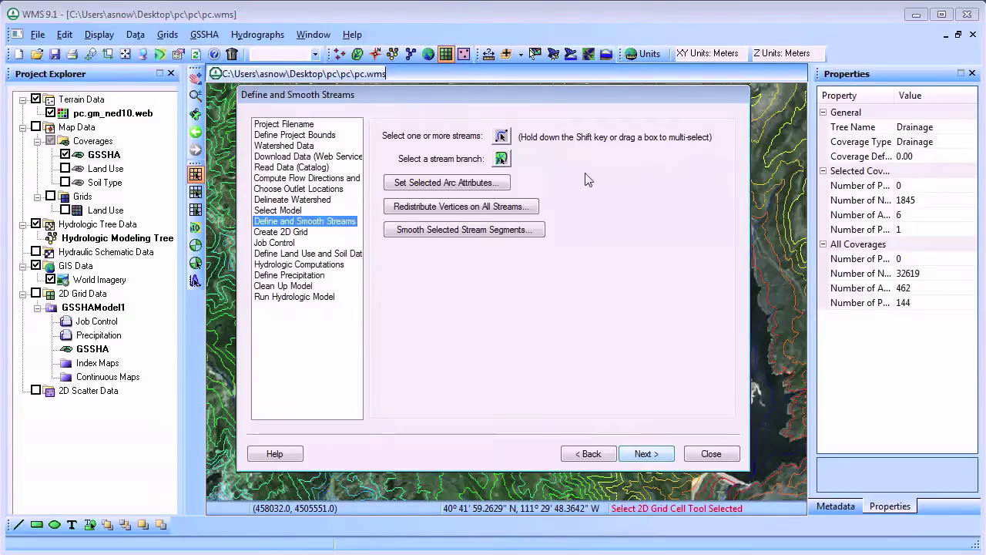
drag(558, 96, 529, 395)
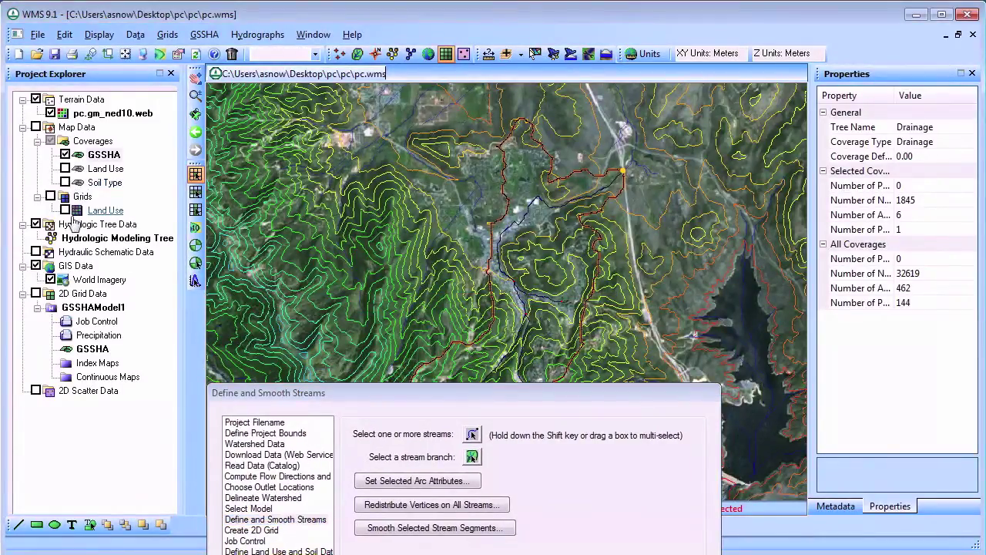
click(50, 280)
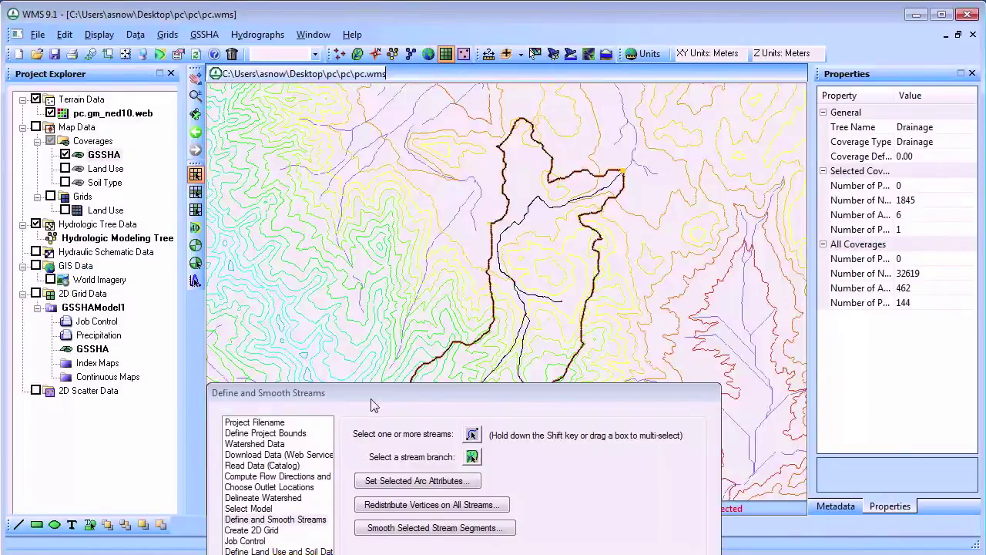
Step: Select the watershed's whole stream branch and set the type of all its arcs to Trapezoidal channel
click(472, 457)
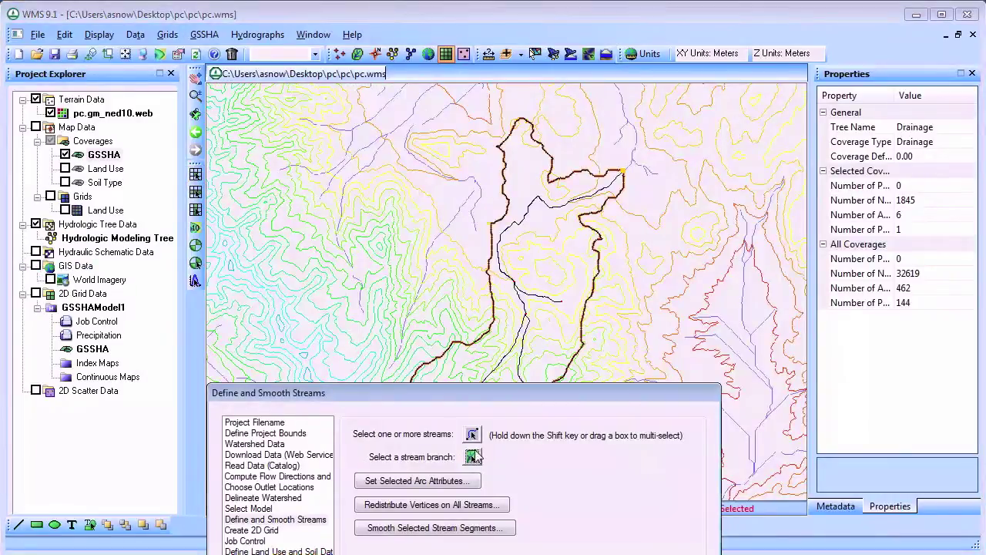
click(520, 228)
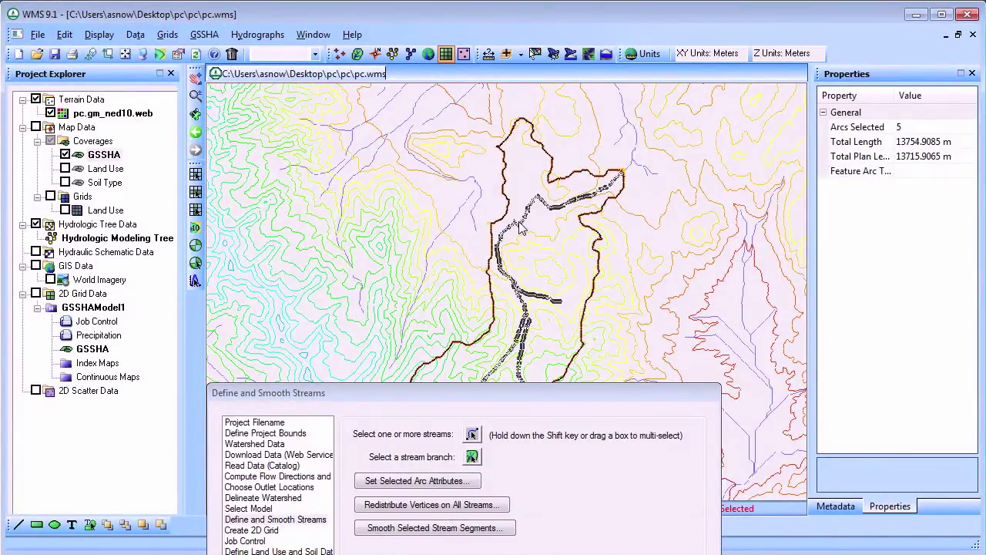
click(451, 483)
click(338, 373)
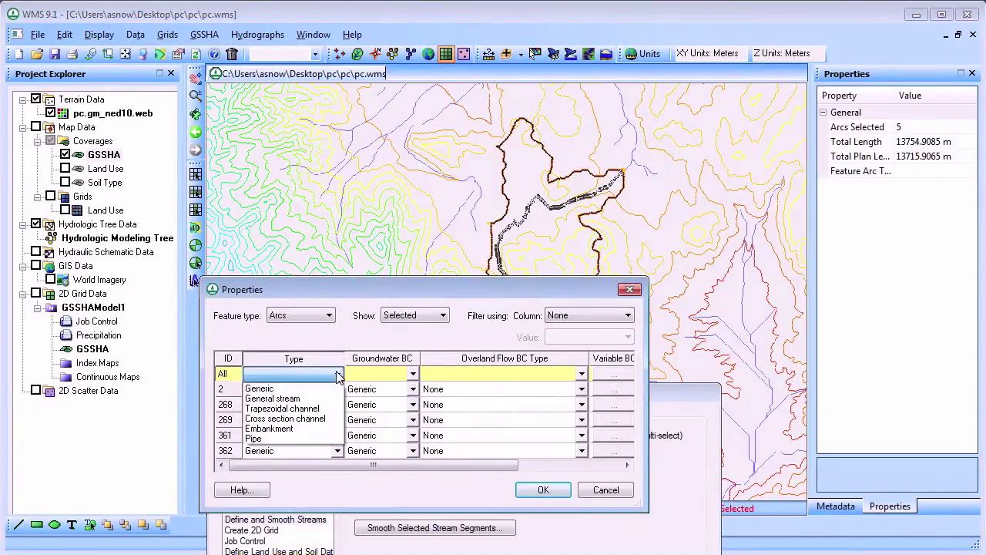
click(316, 411)
Step: Give all selected stream arcs a Manning's n of 0.04, depth of 1 m, bottom width of 2 m and side slope of 2
click(434, 374)
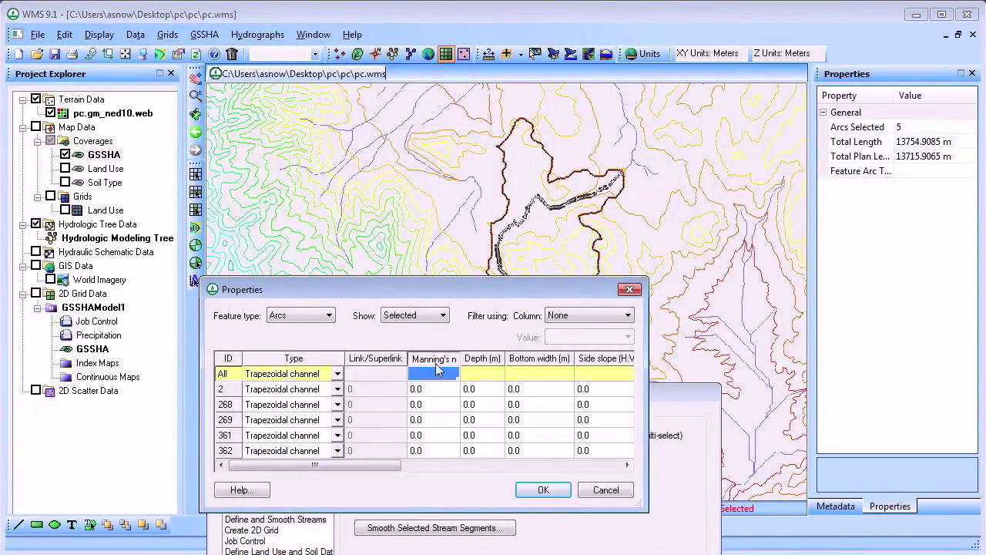
text(0.04)
key(Tab)
text(1)
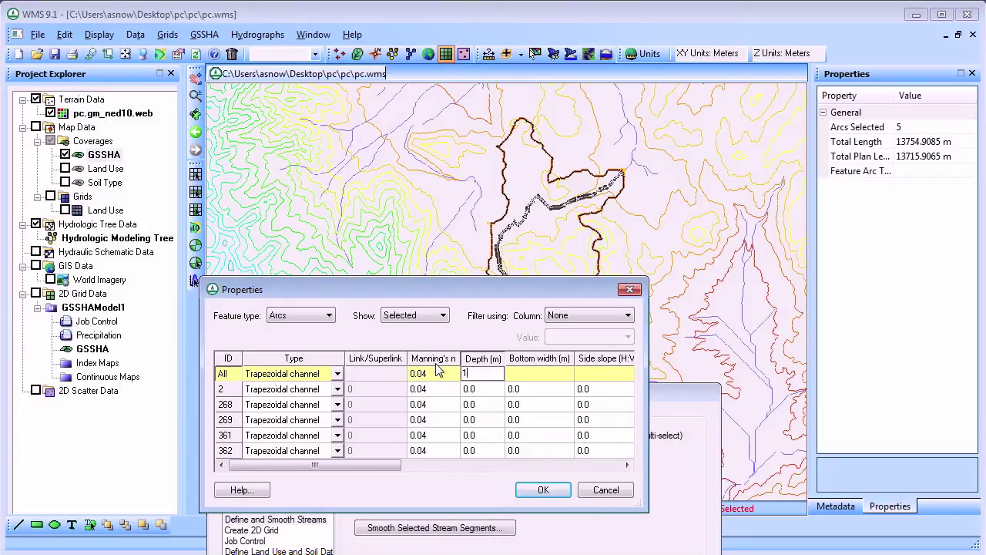
key(Tab)
text(2)
key(Tab)
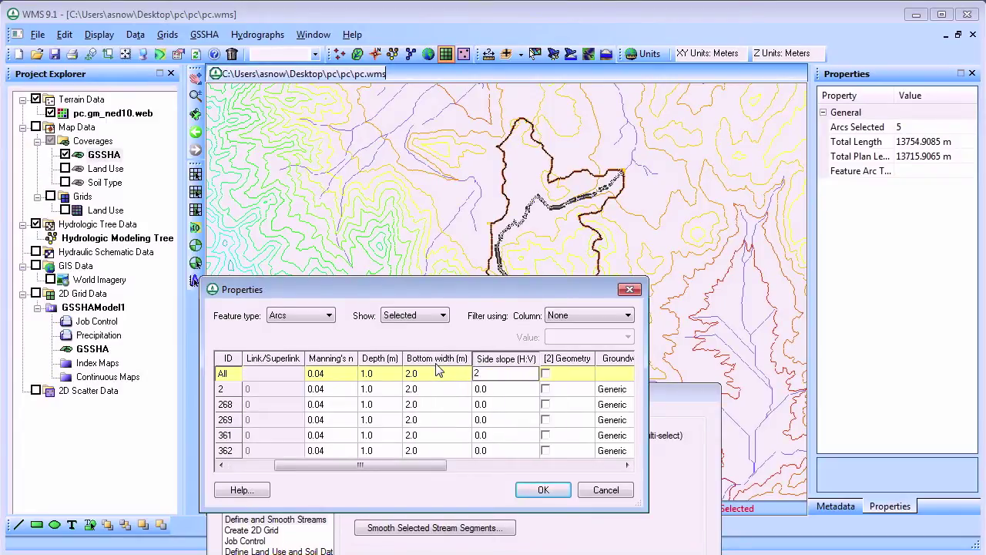
click(543, 490)
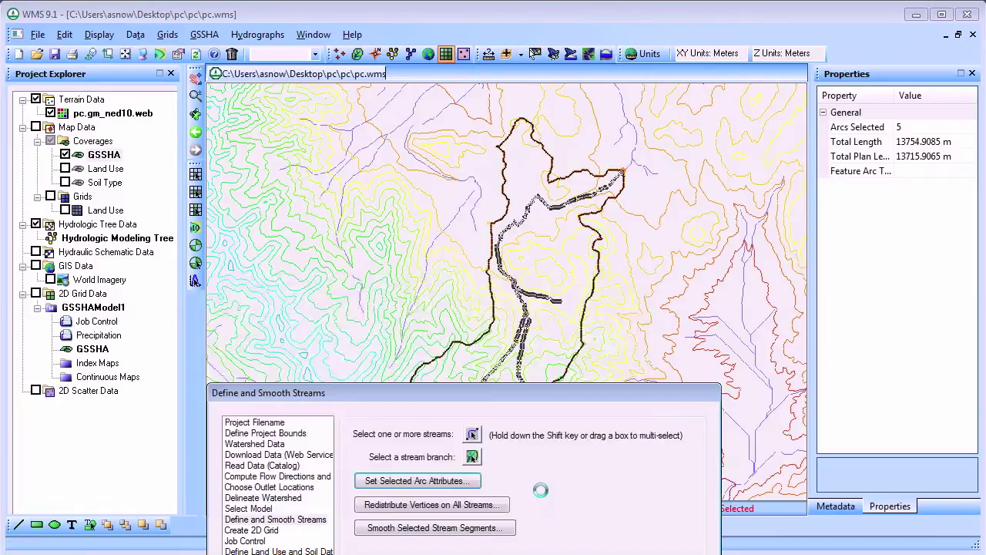
Step: Redistribute the vertices on all streams at a specified spacing of 60 using a cubic spline
click(465, 506)
double_click(416, 432)
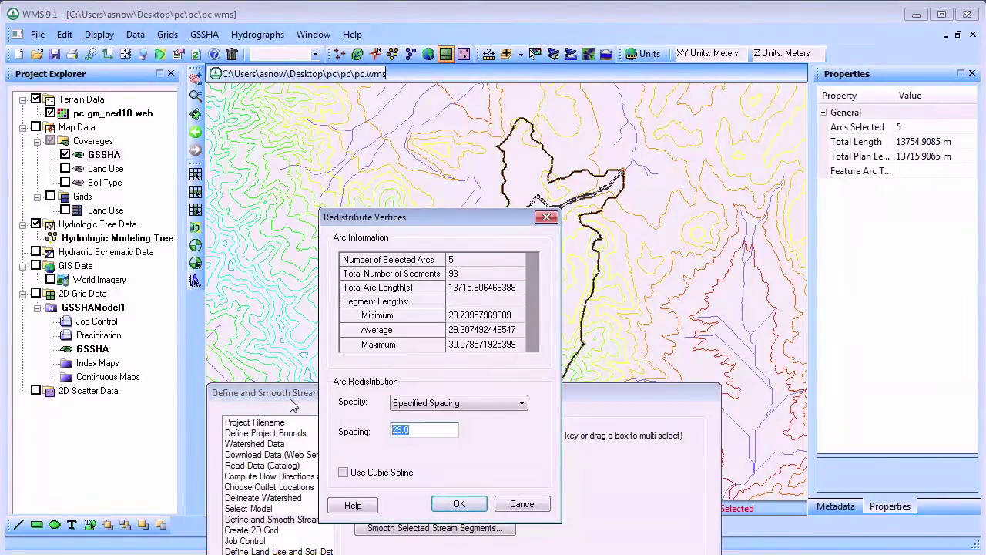
text(60)
click(343, 472)
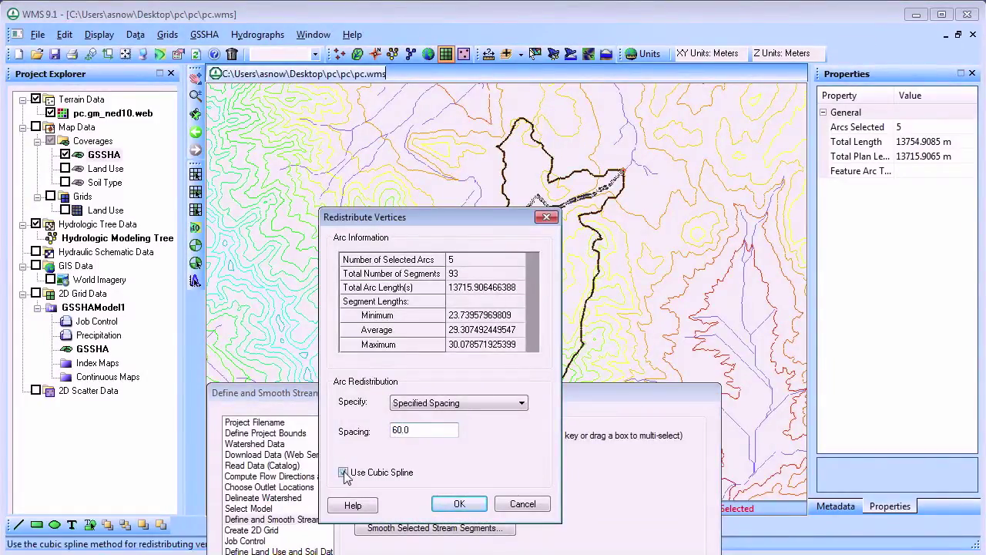
click(457, 503)
Step: Smooth the main downstream arc together with the short eastern tributary by interpolating their stream elevations
click(471, 435)
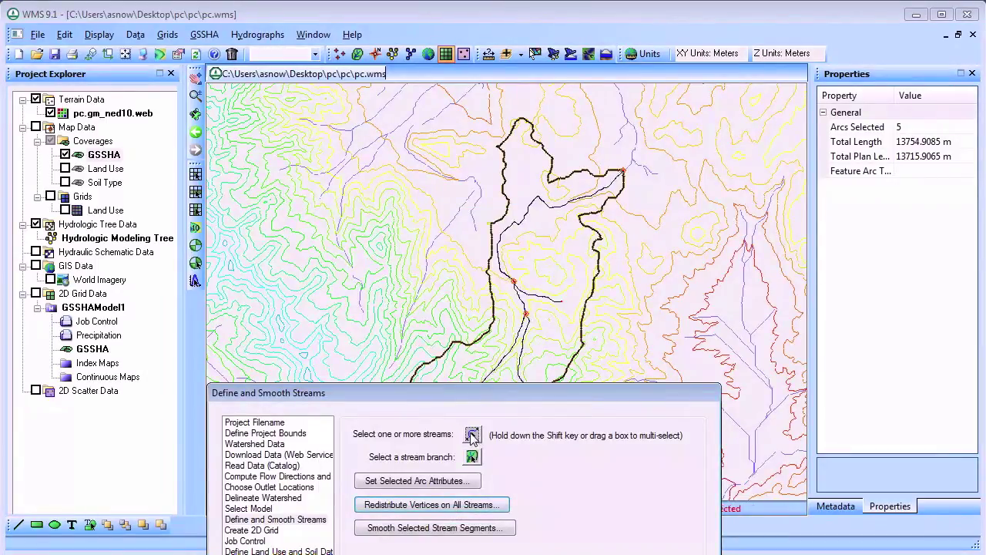
click(523, 226)
shift+click(541, 300)
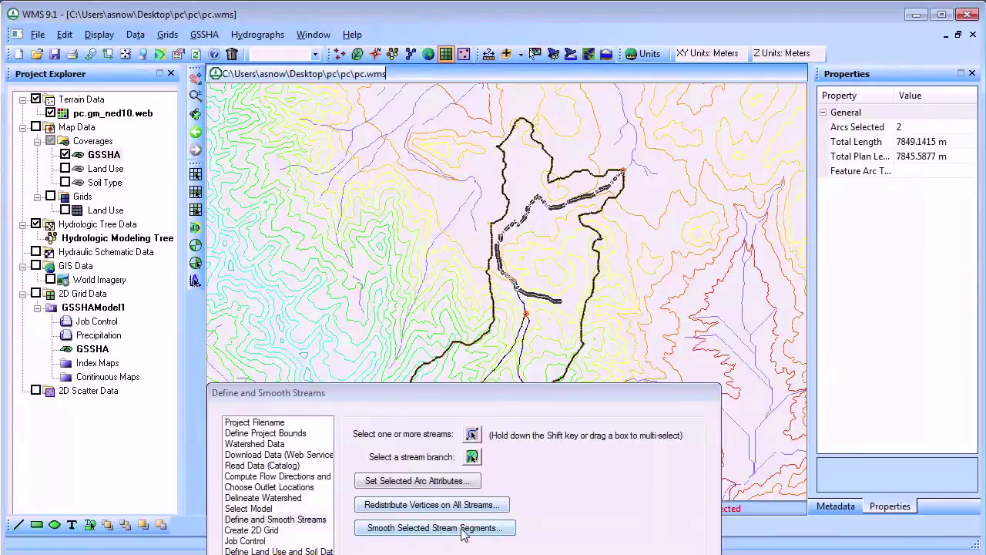
click(462, 528)
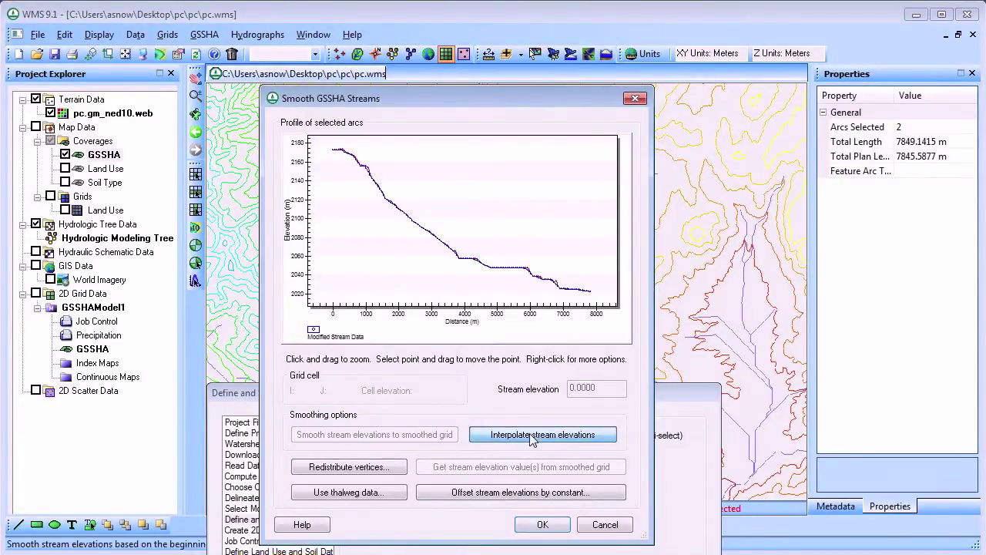
click(542, 524)
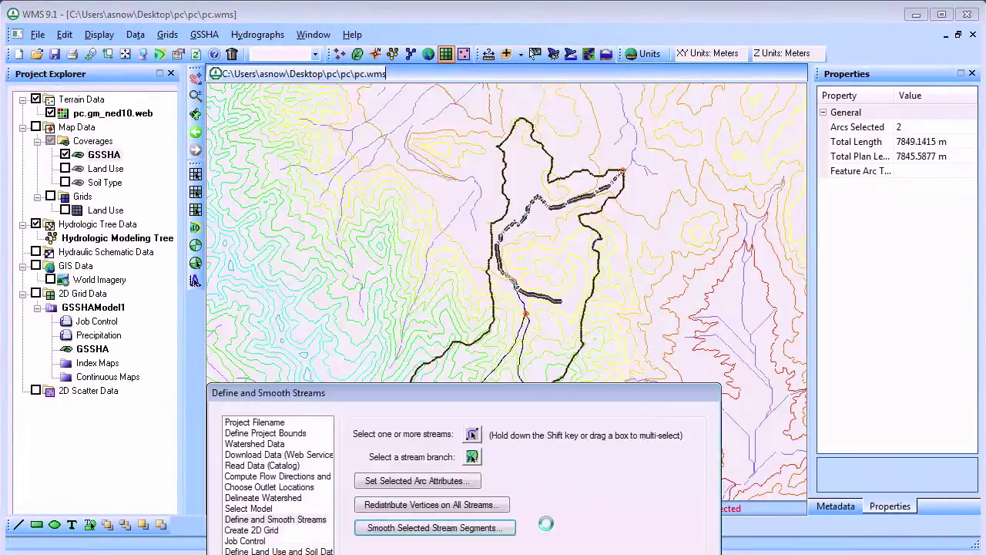
Step: Replace the short tributary in the selection with the middle segment and southeastern branch, and smooth this path by interpolating stream elevations
shift+click(539, 303)
shift+click(527, 310)
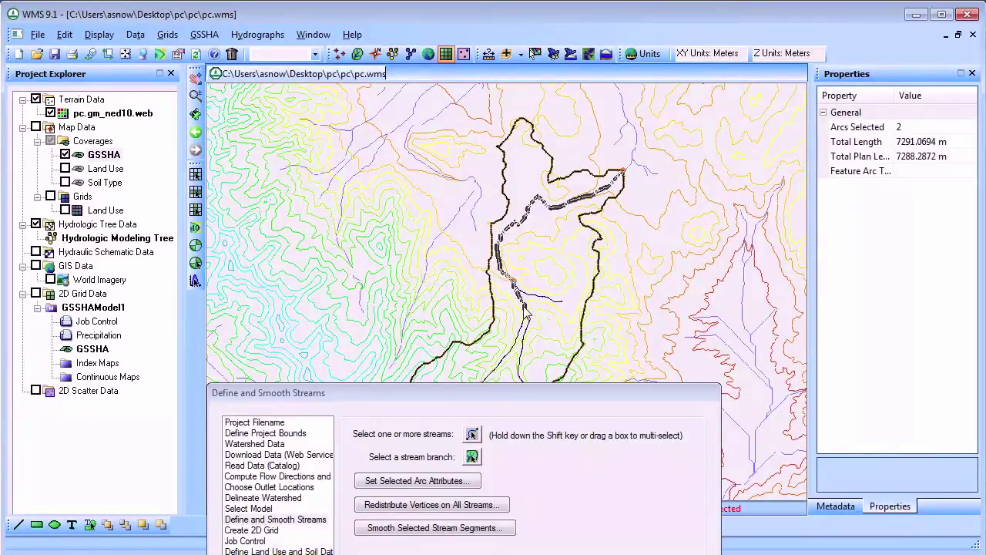
shift+click(529, 347)
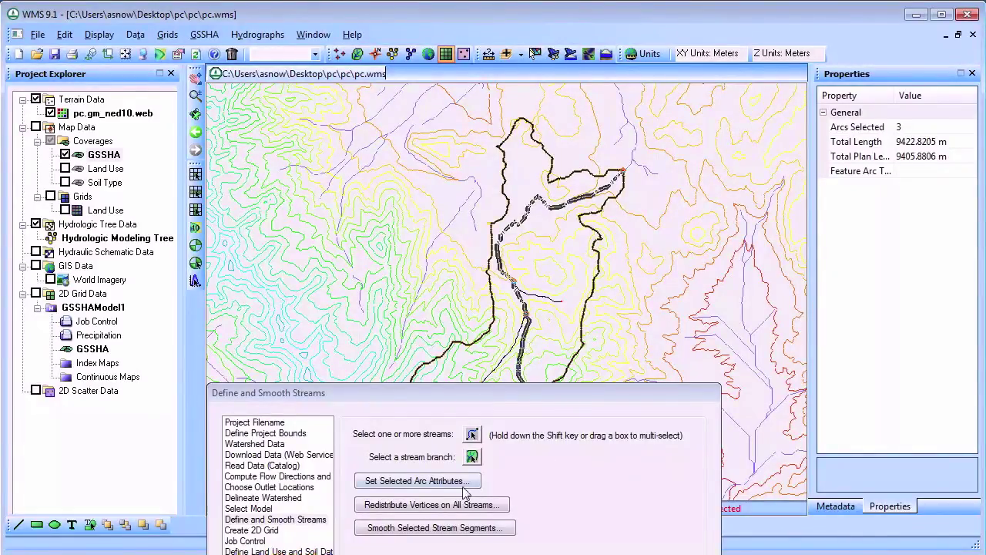
click(443, 528)
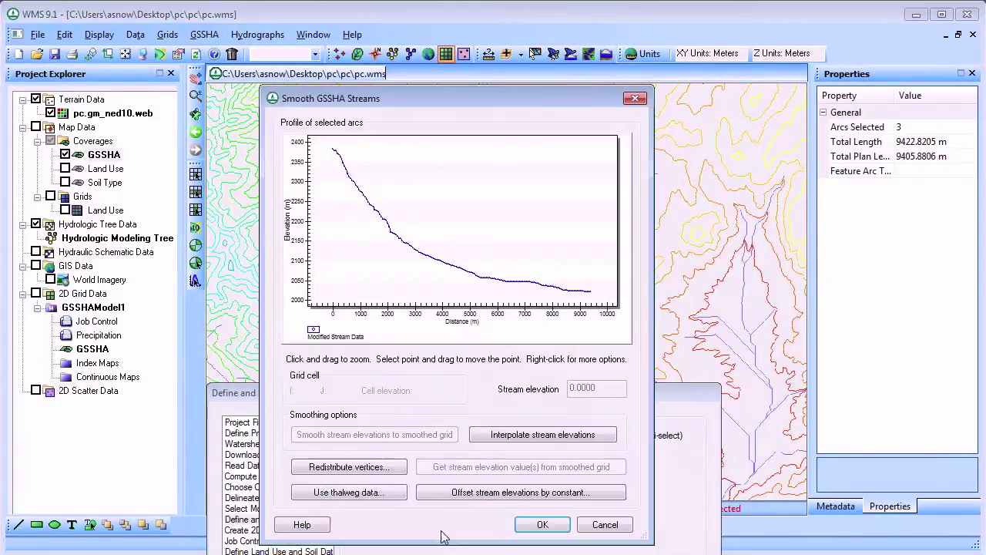
click(545, 439)
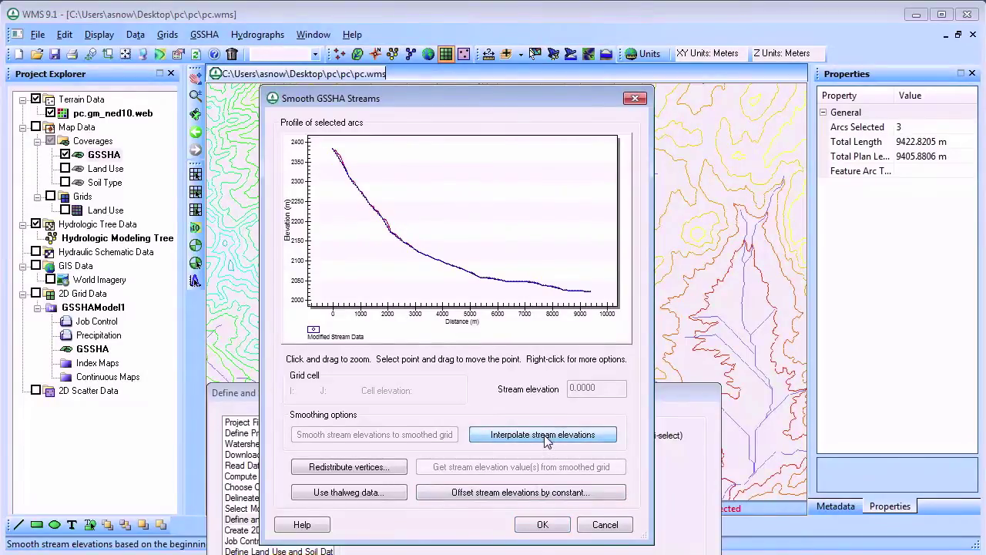
click(544, 527)
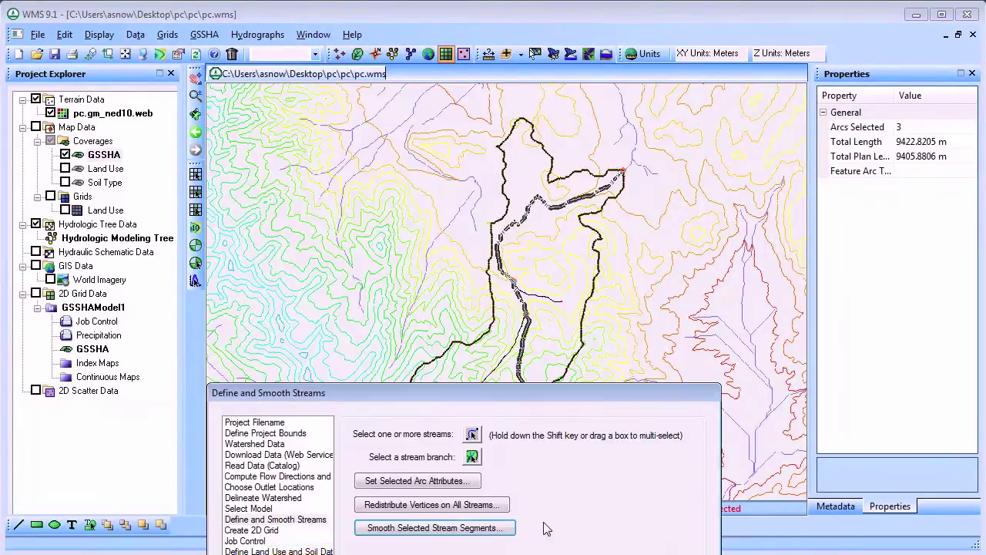
Step: Swap the southeastern branch for the southwestern one in the selection and smooth that path by interpolating stream elevations
shift+click(520, 355)
shift+click(514, 353)
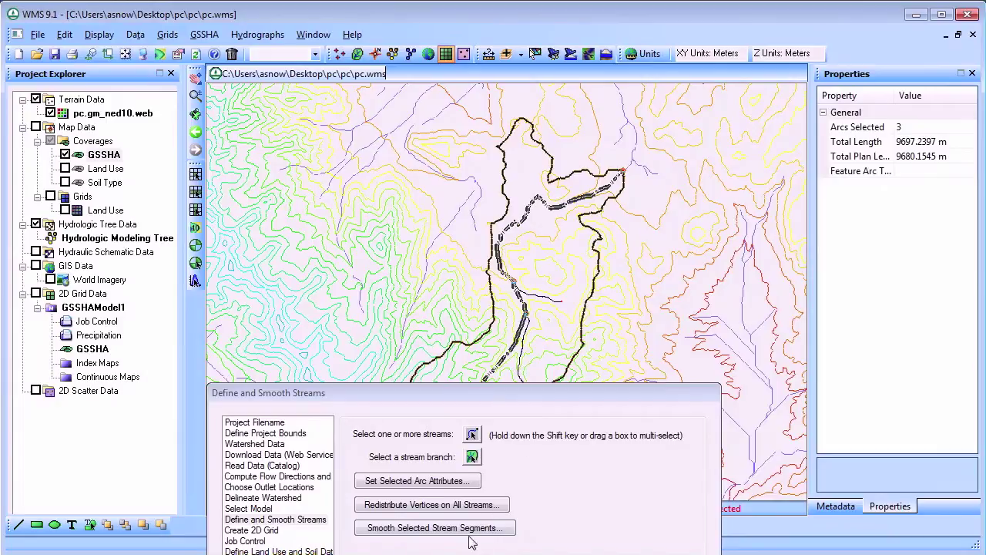
click(437, 529)
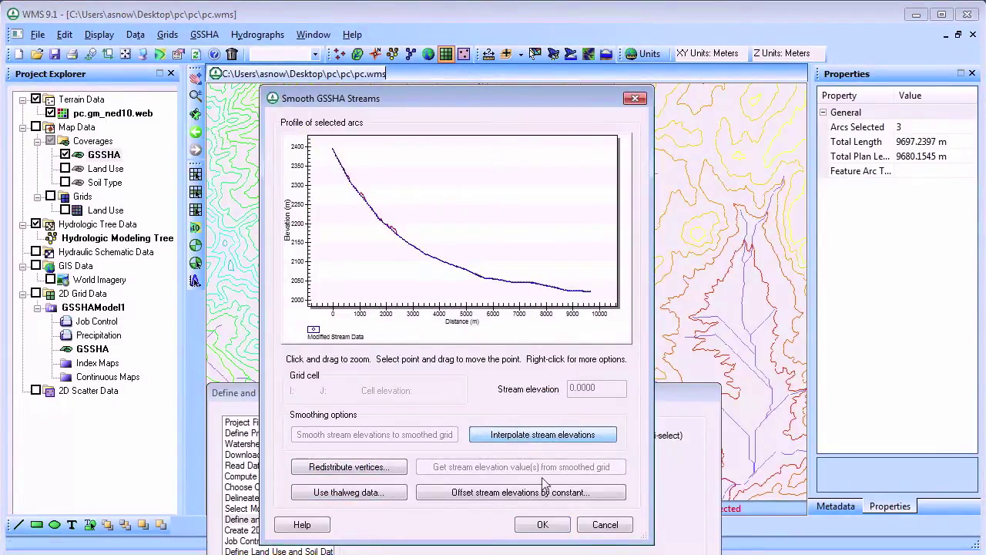
click(543, 524)
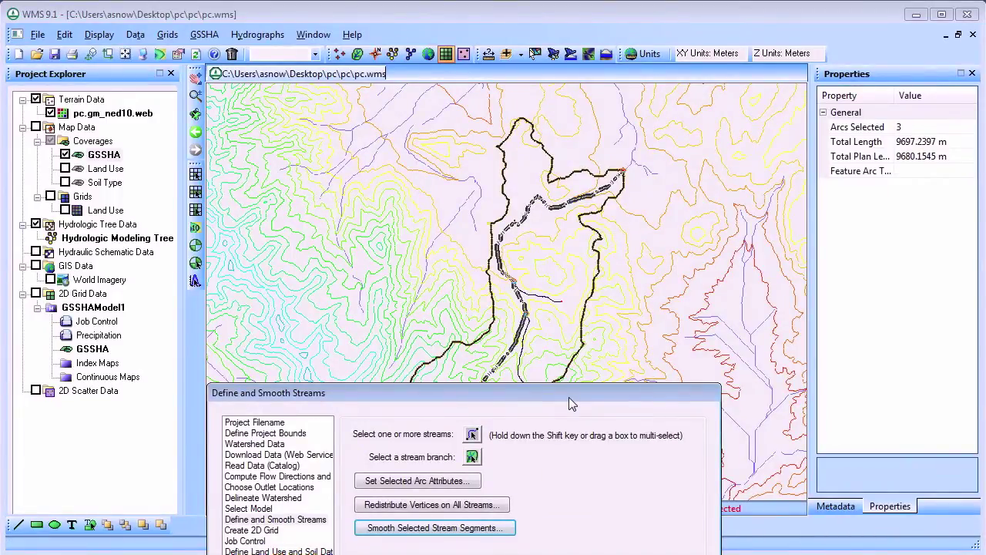
Step: Create a 2D grid with 90 m cells, interpolating elevations from the DEM and including the GSSHA coverage streams
drag(568, 397, 588, 132)
click(633, 491)
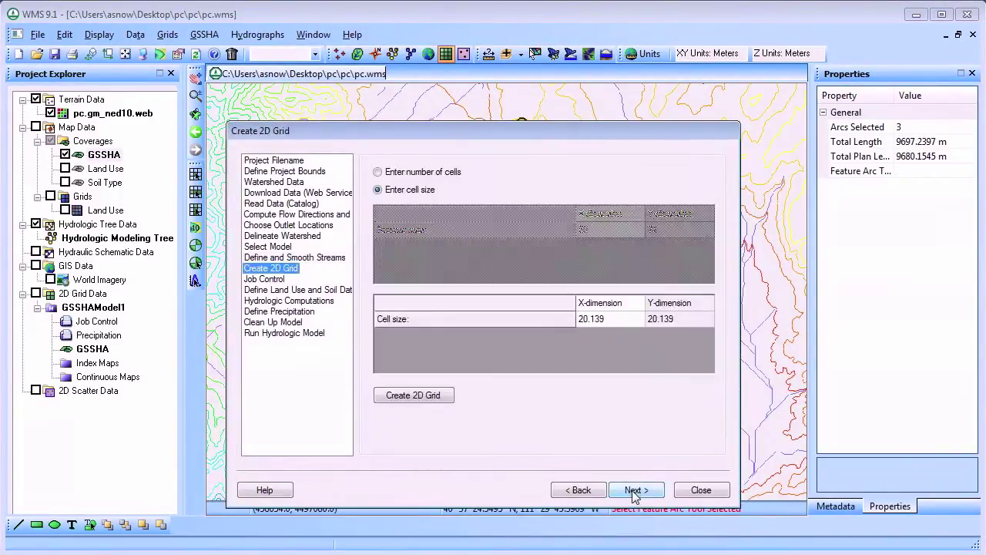
click(601, 319)
text(90)
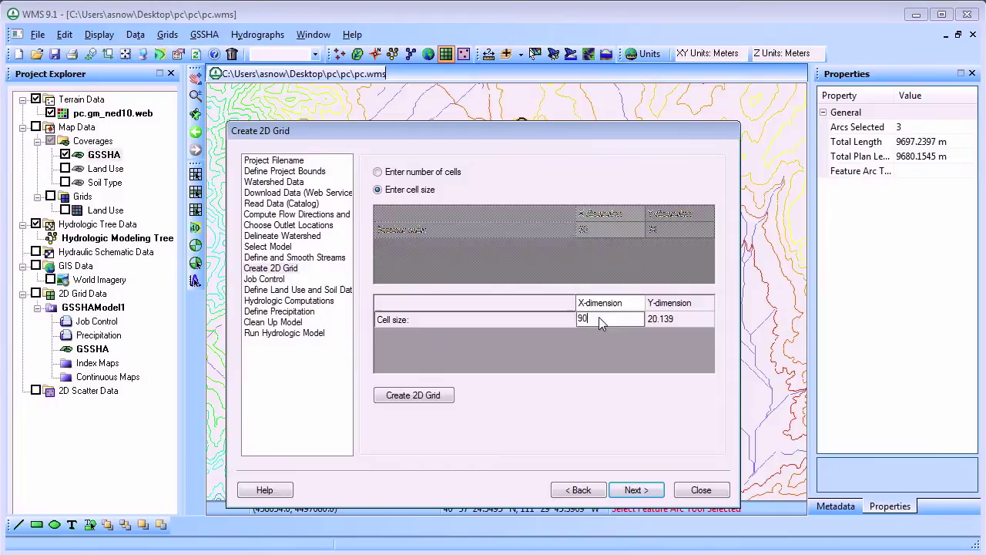
click(442, 397)
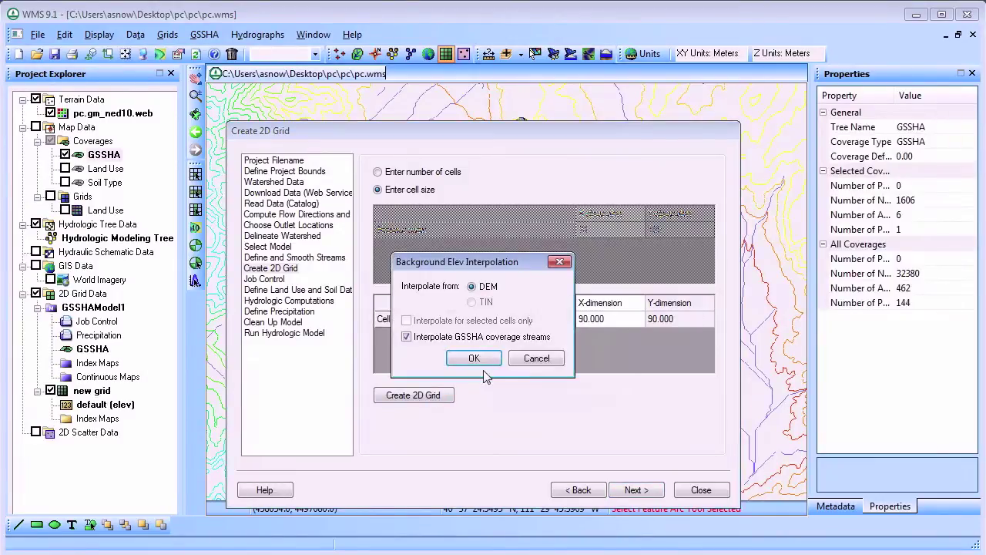
click(485, 363)
click(408, 435)
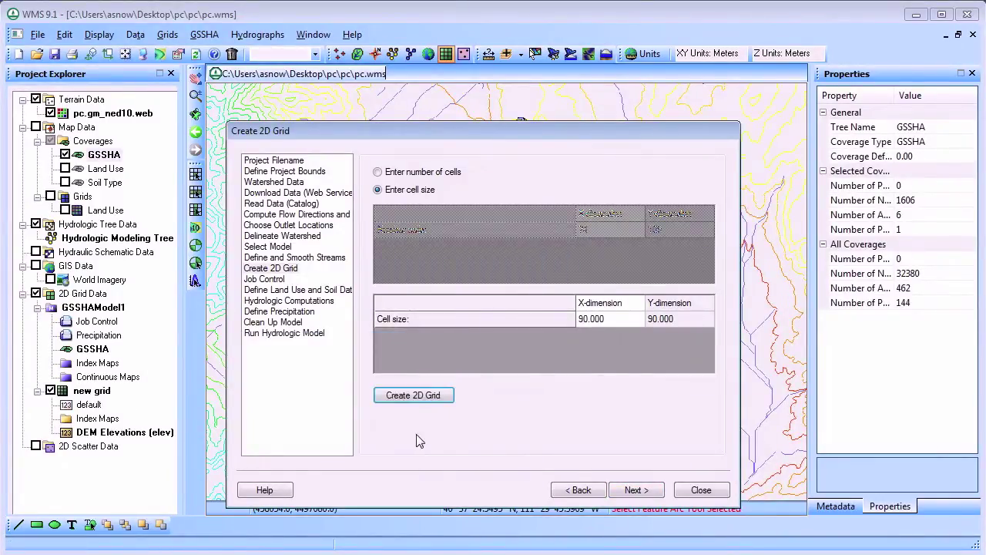
Step: Set the job control data to run from 9/1/2008 4:00 PM to 9/3/2008 4:00 PM at a 2-second interval
drag(550, 135, 561, 113)
click(644, 474)
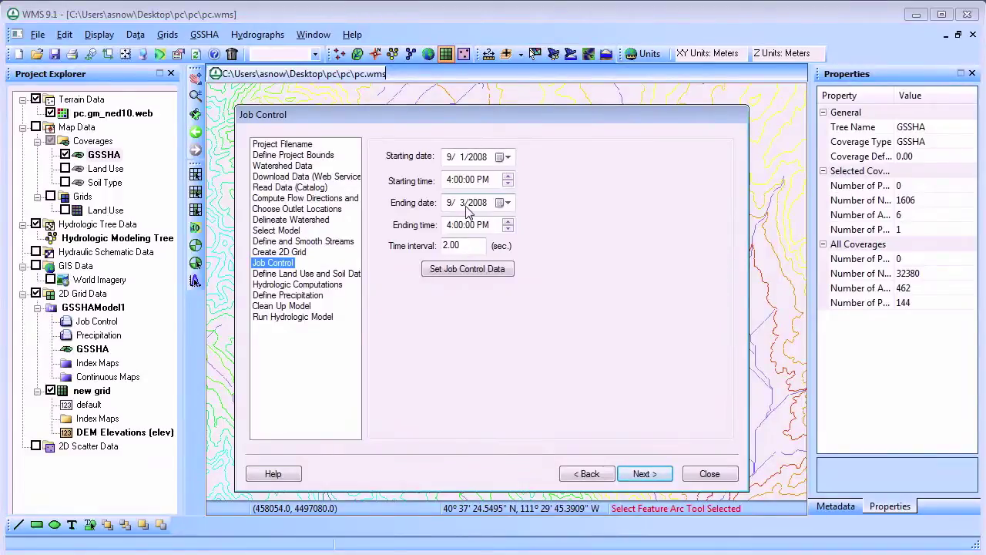
click(466, 268)
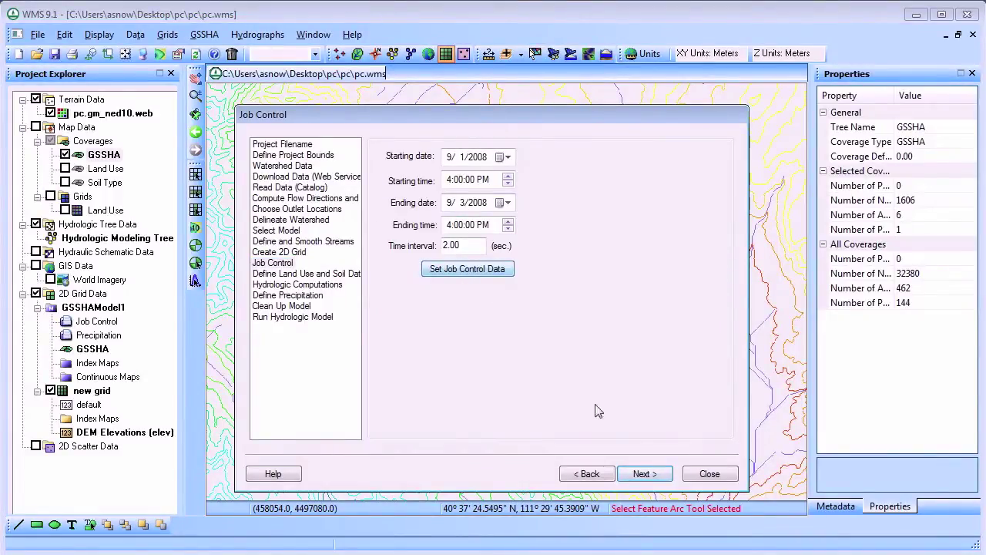
Step: Skip the land use and soil shapefile setup and compute an index map named lu from the Land use grid
click(651, 474)
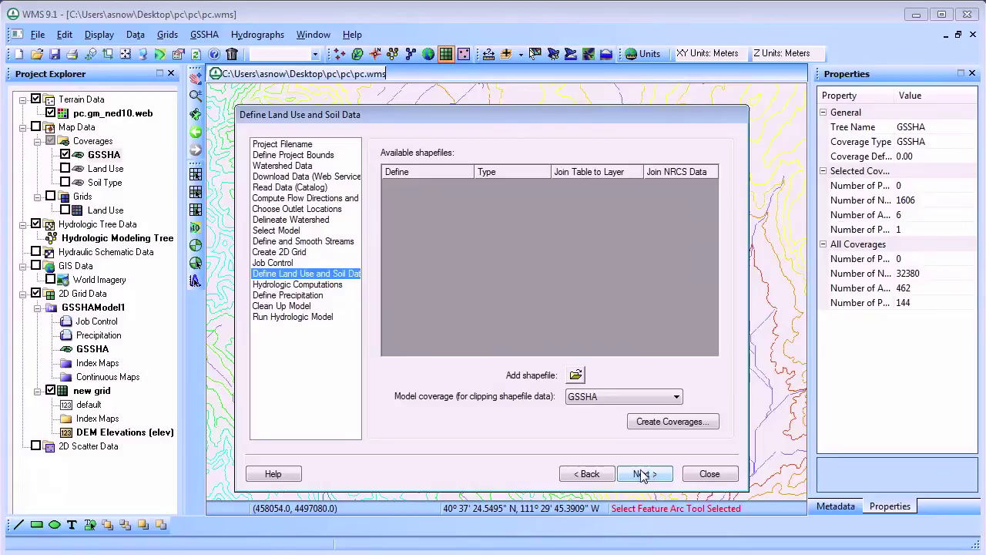
click(648, 476)
click(478, 158)
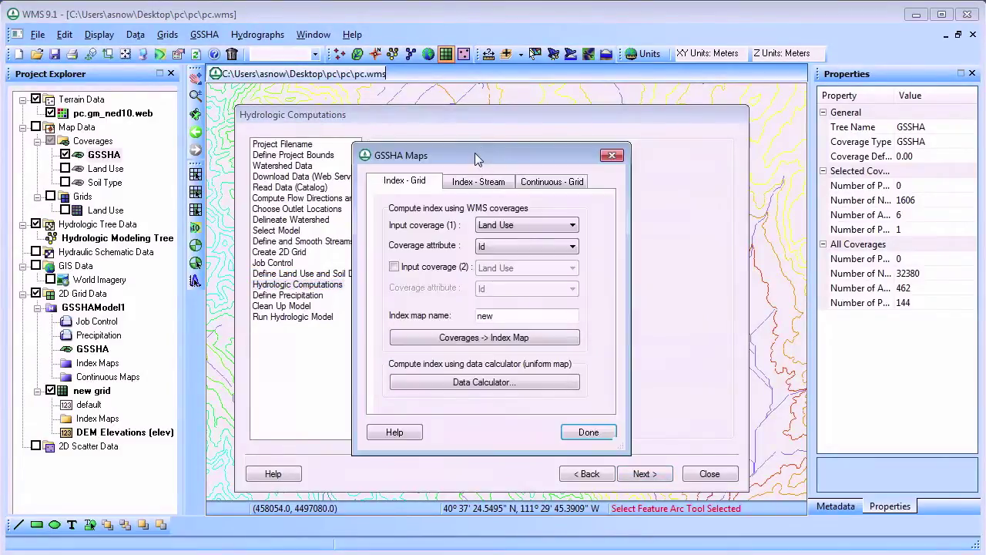
click(531, 228)
click(522, 260)
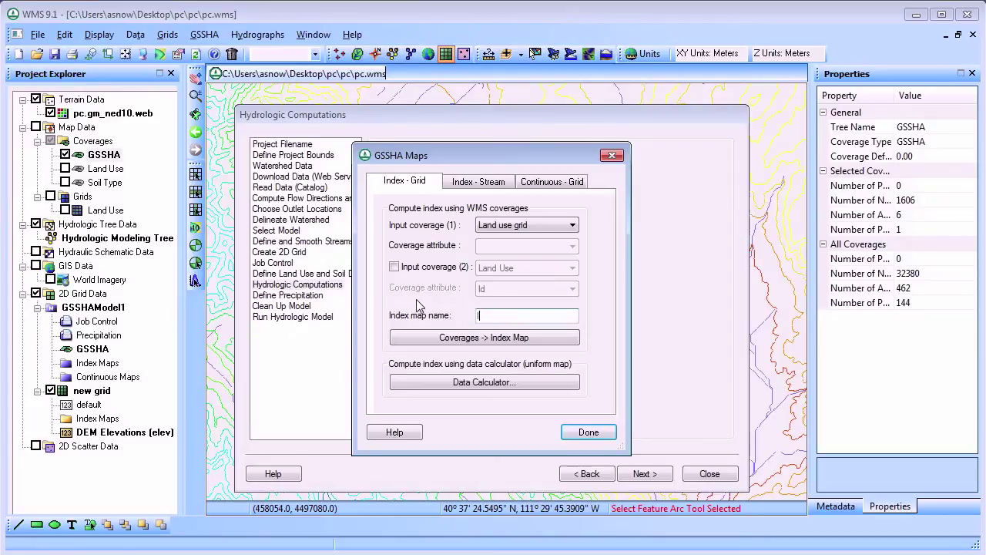
text(lu)
click(457, 343)
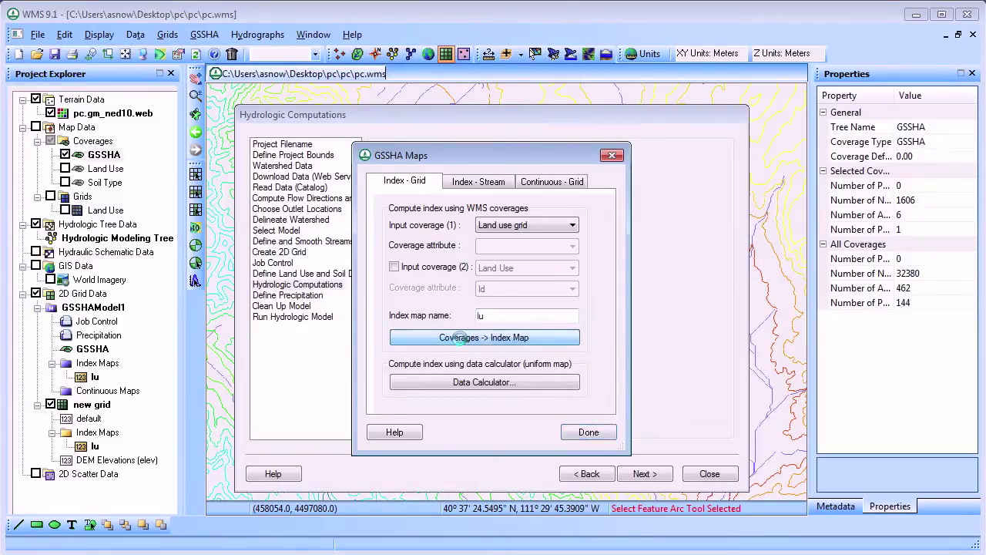
Step: Compute a second index map named st from the Soil Type coverage's Texture attribute
click(530, 230)
click(494, 246)
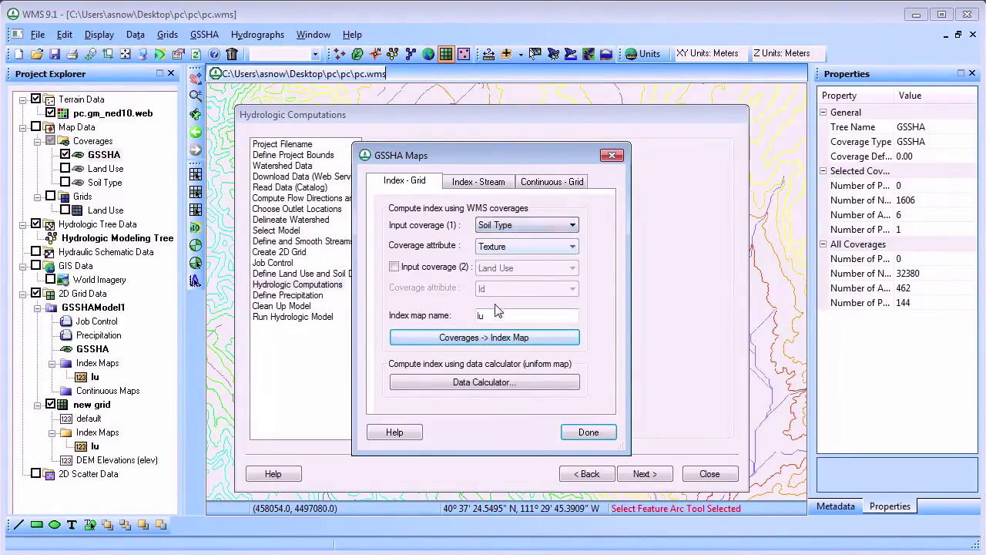
double_click(497, 315)
text(st)
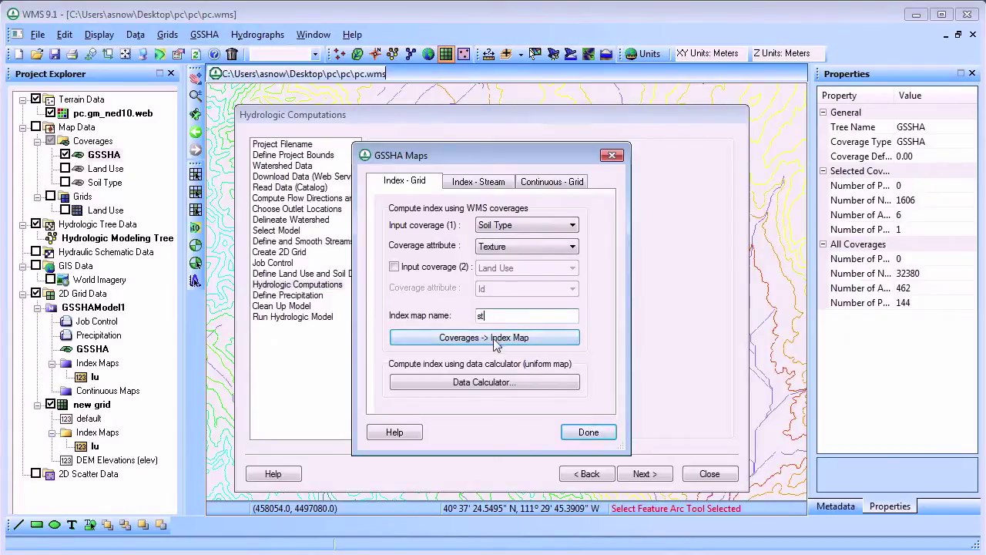
click(494, 343)
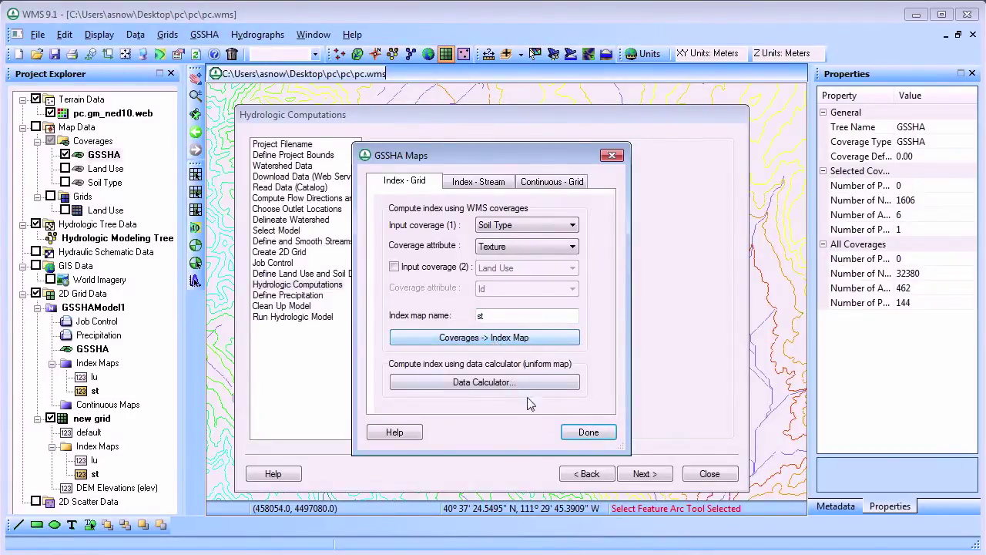
Step: Finish the index maps, assign lu to the Roughness process, and generate its table IDs
click(586, 436)
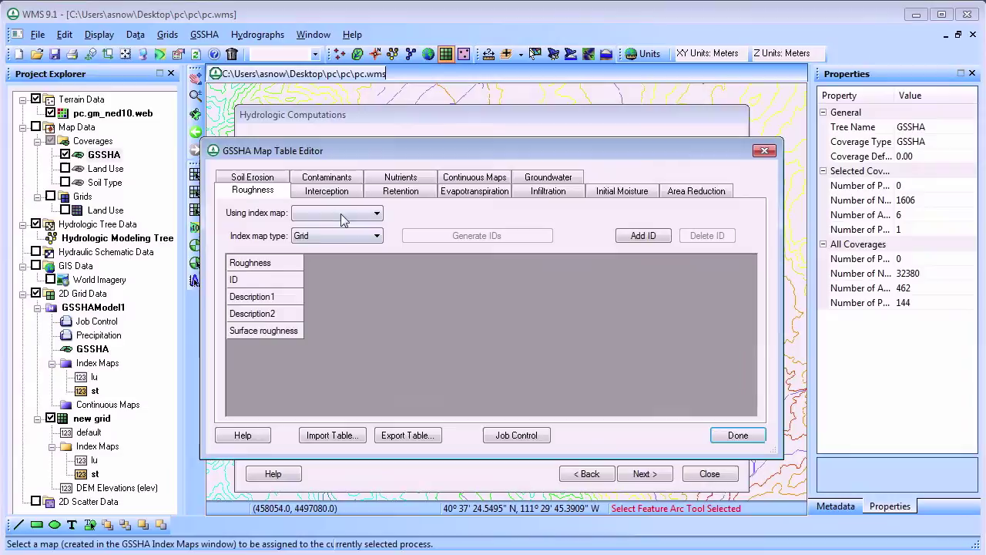
click(377, 213)
click(324, 225)
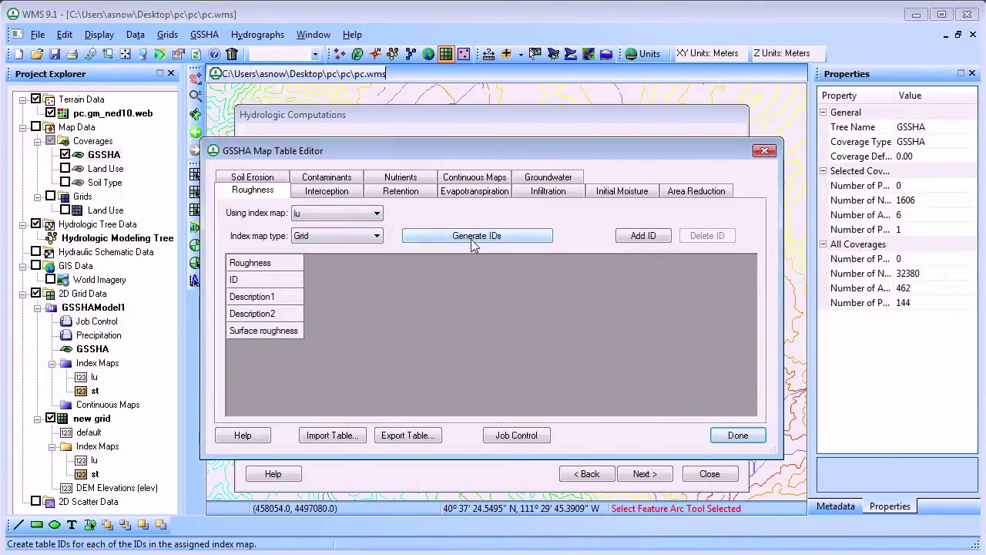
click(471, 238)
drag(453, 410, 612, 410)
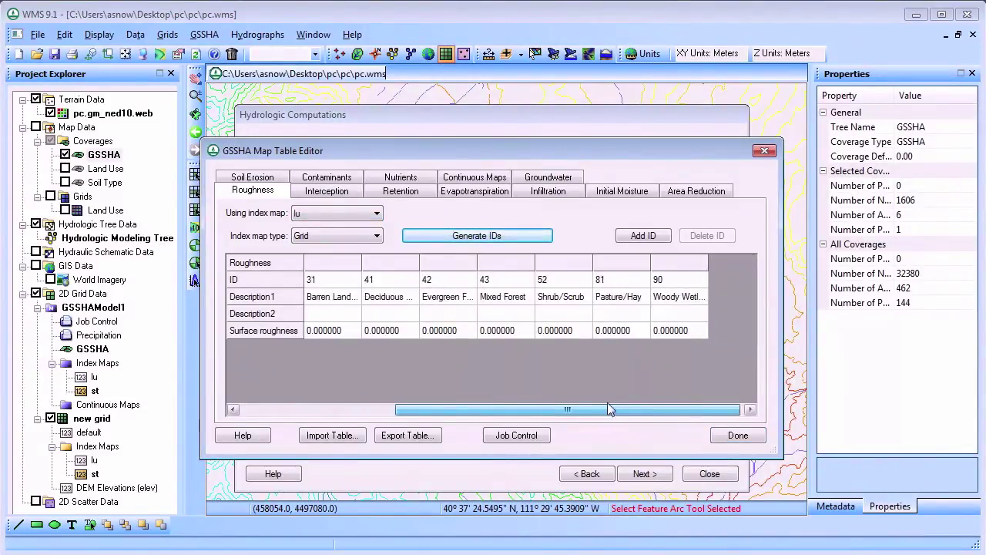
Step: Enable Green + Ampt infiltration with soil moisture redistribution in the GSSHA job control parameters
click(560, 192)
click(409, 436)
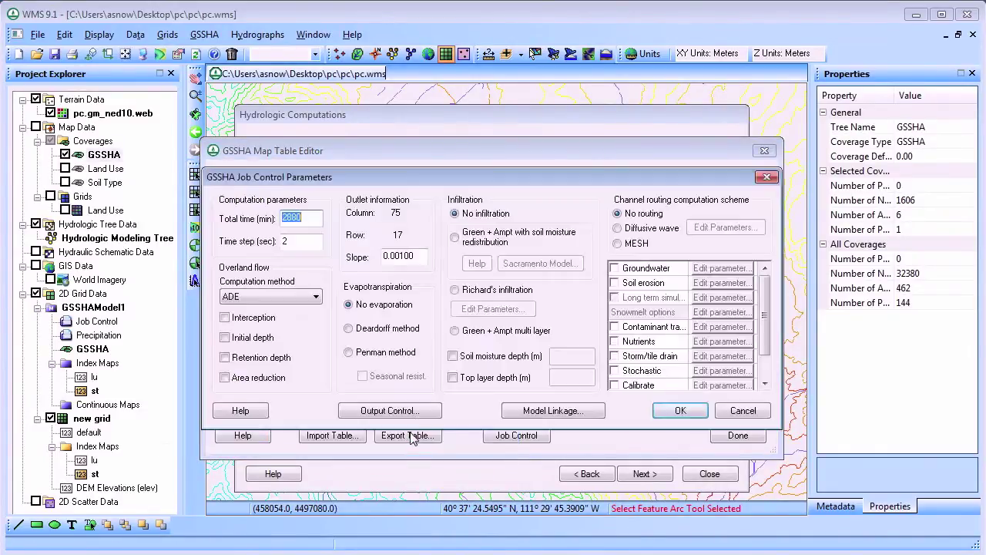
click(457, 237)
click(680, 410)
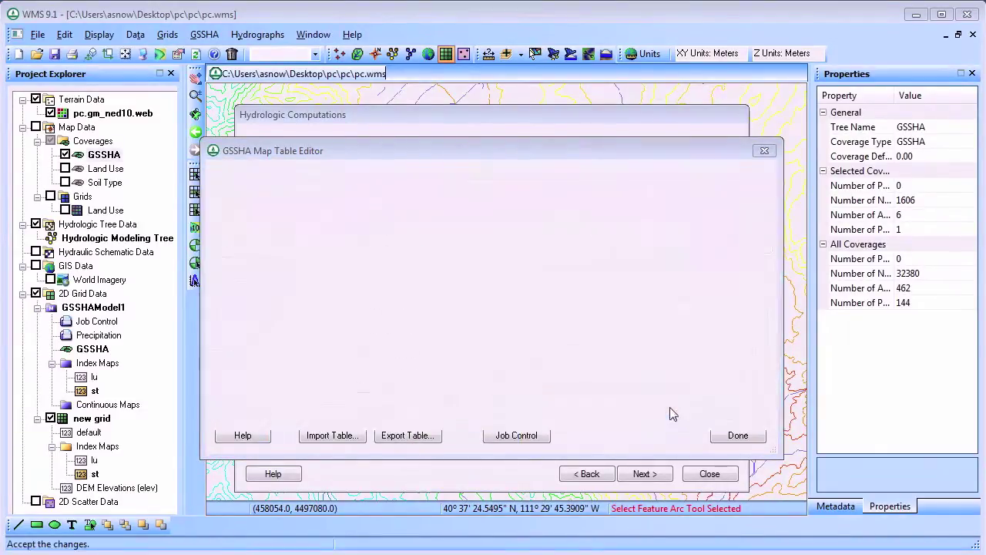
Step: Assign the st index map to both Infiltration and Initial Moisture, and generate the table IDs for each
click(339, 212)
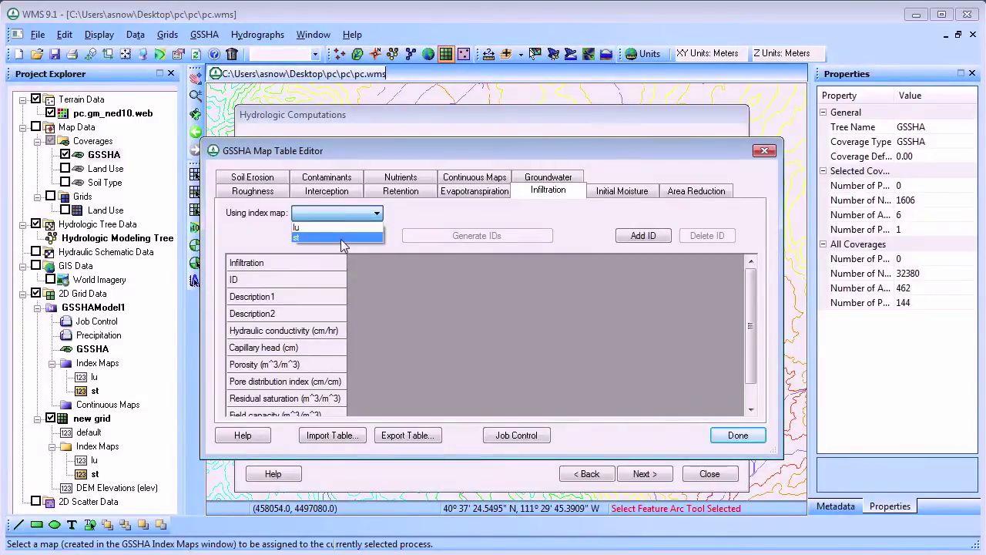
click(346, 237)
click(482, 235)
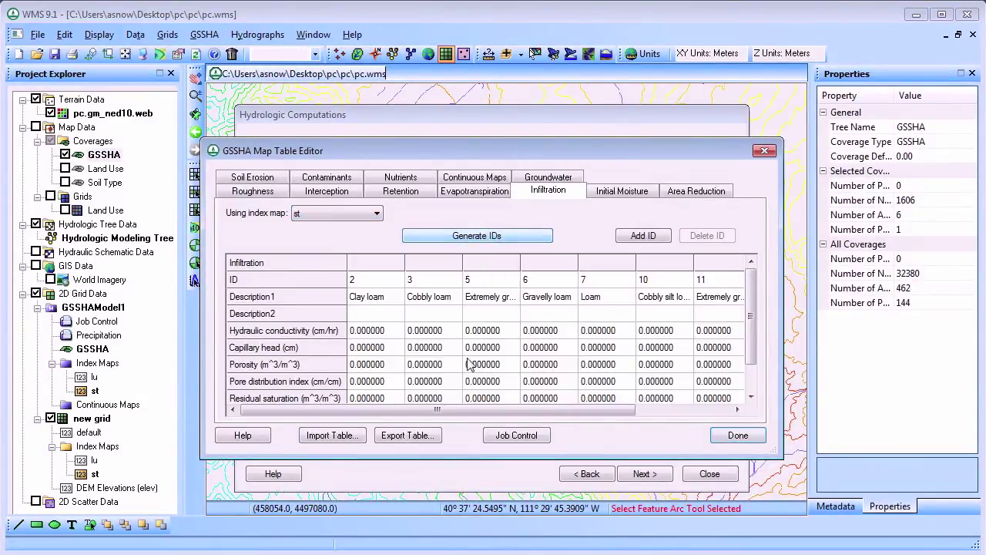
click(621, 191)
click(374, 214)
click(346, 237)
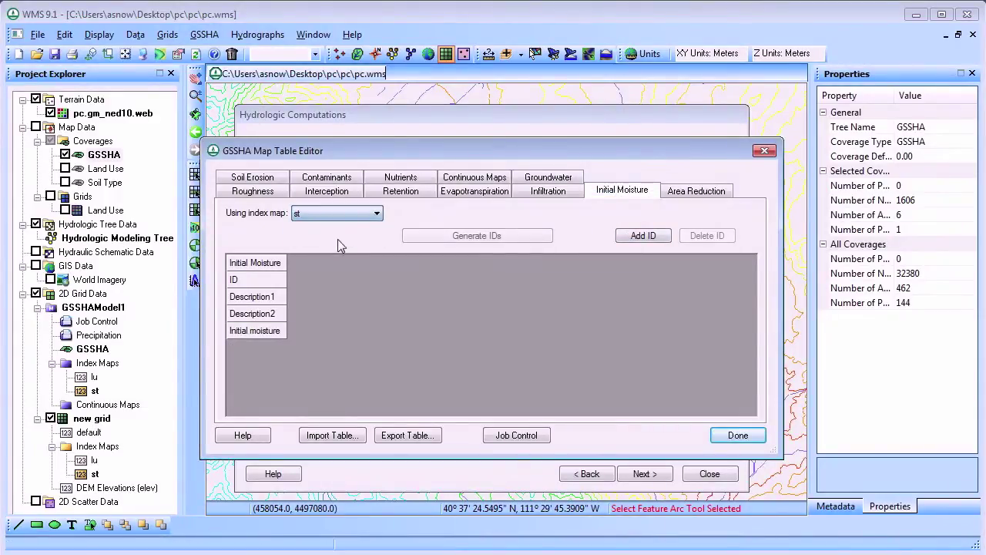
click(437, 239)
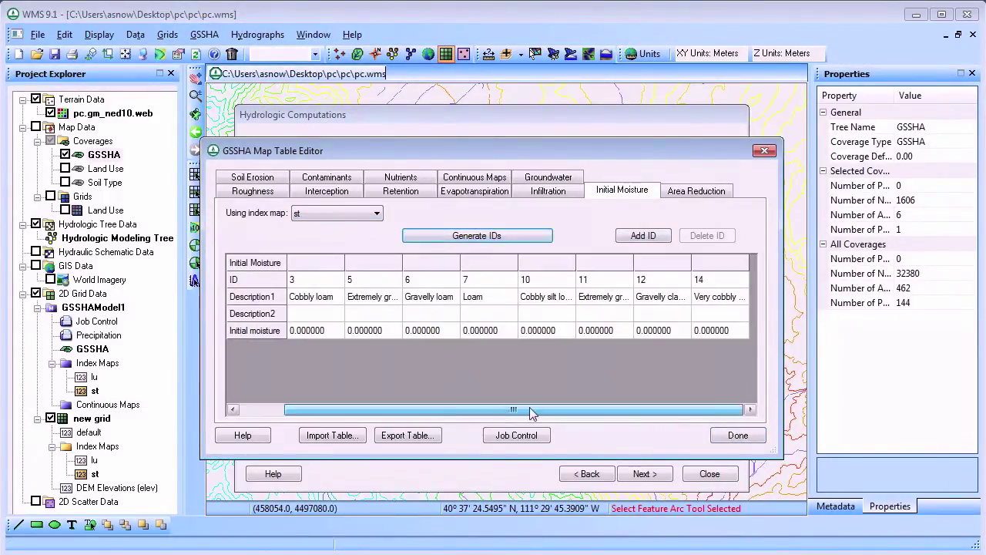
Step: Import the GSSHA mapping table file from the gssha folder, and review the infiltration and roughness values
click(317, 435)
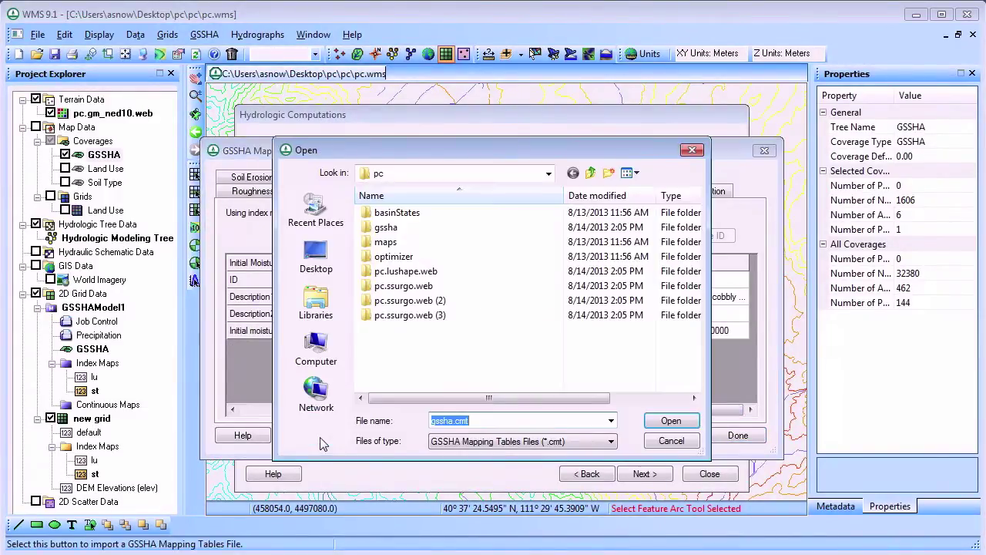
double_click(387, 227)
click(408, 213)
click(655, 419)
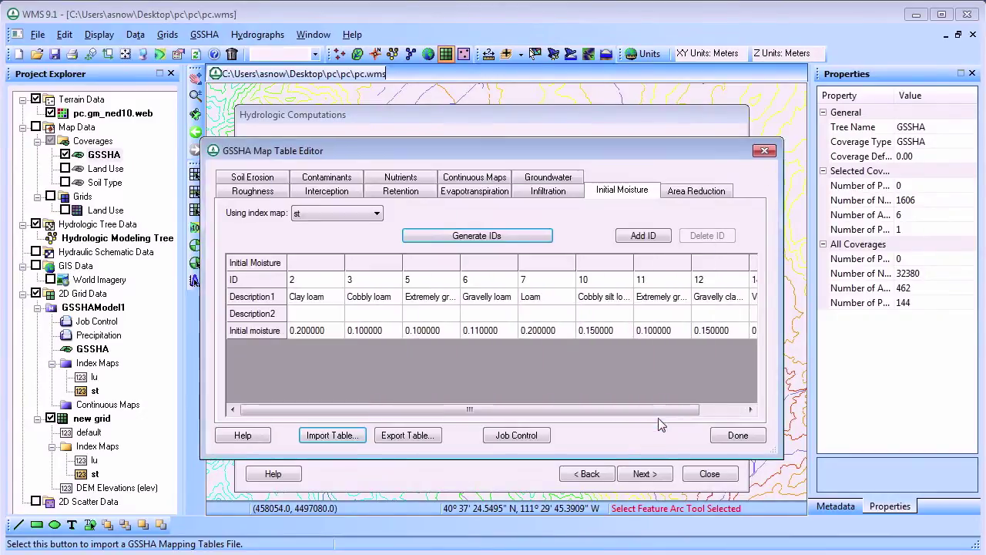
click(548, 190)
drag(538, 411, 617, 417)
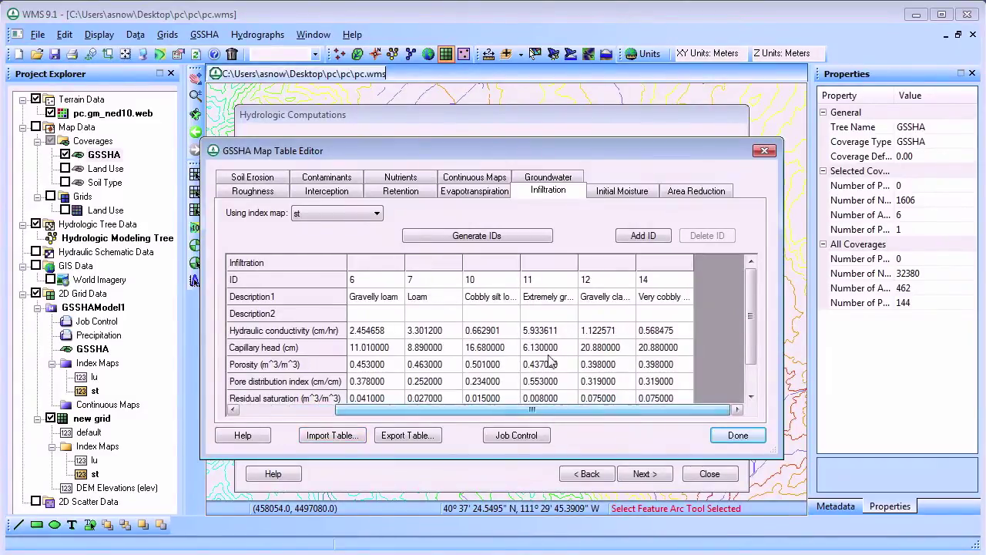
click(253, 191)
drag(414, 416, 618, 424)
click(728, 436)
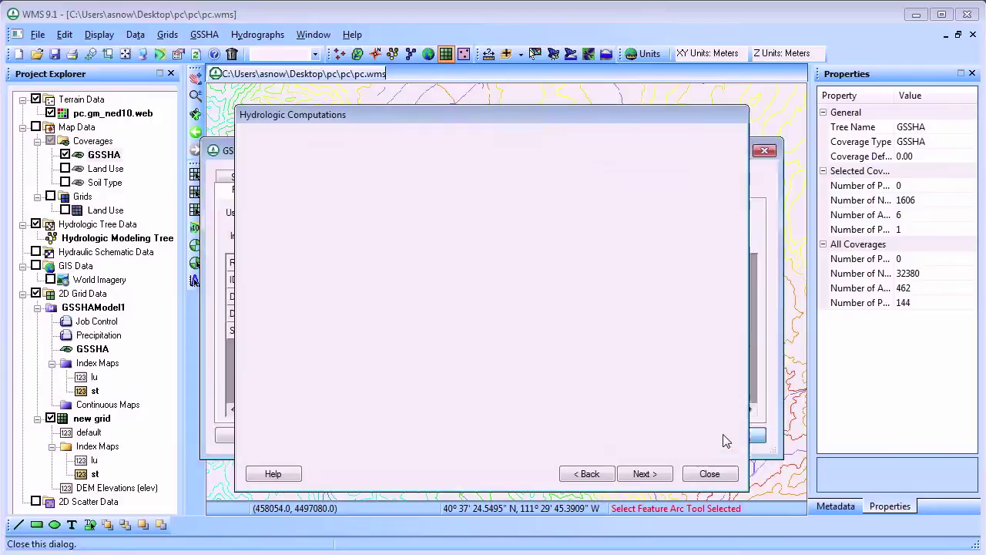
Step: Set channel routing to Diffusive wave and enable the Infiltration rate, Channel depth and Channel flow output data sets
click(444, 388)
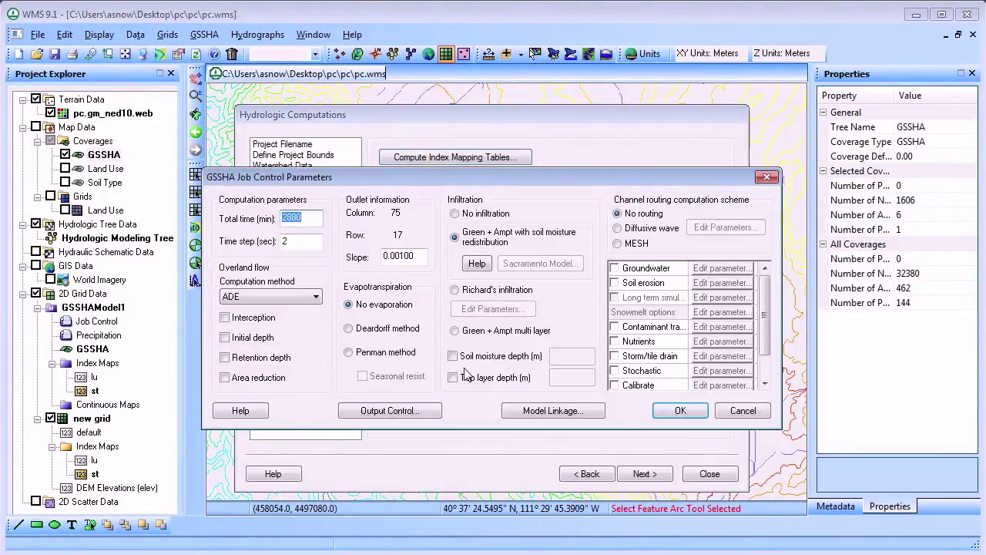
click(618, 228)
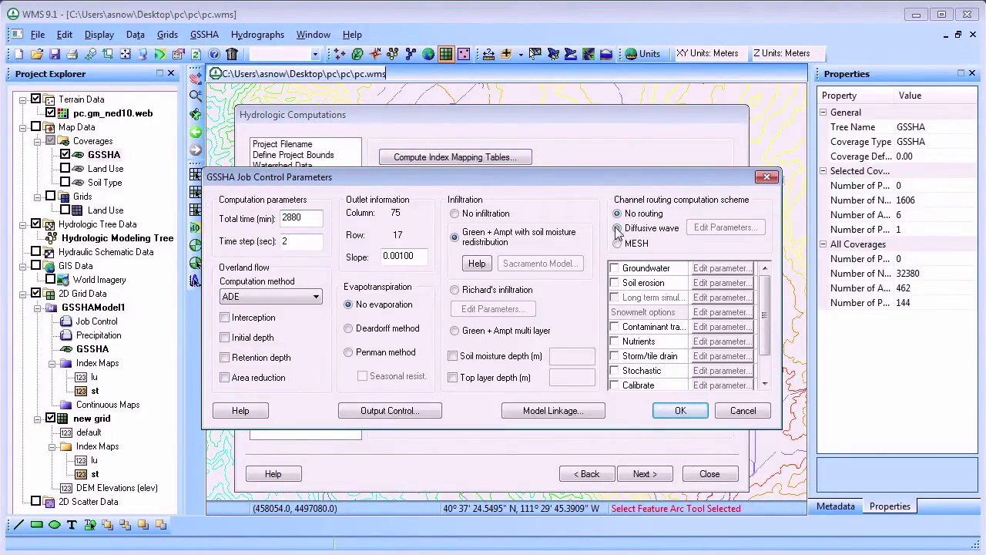
click(362, 410)
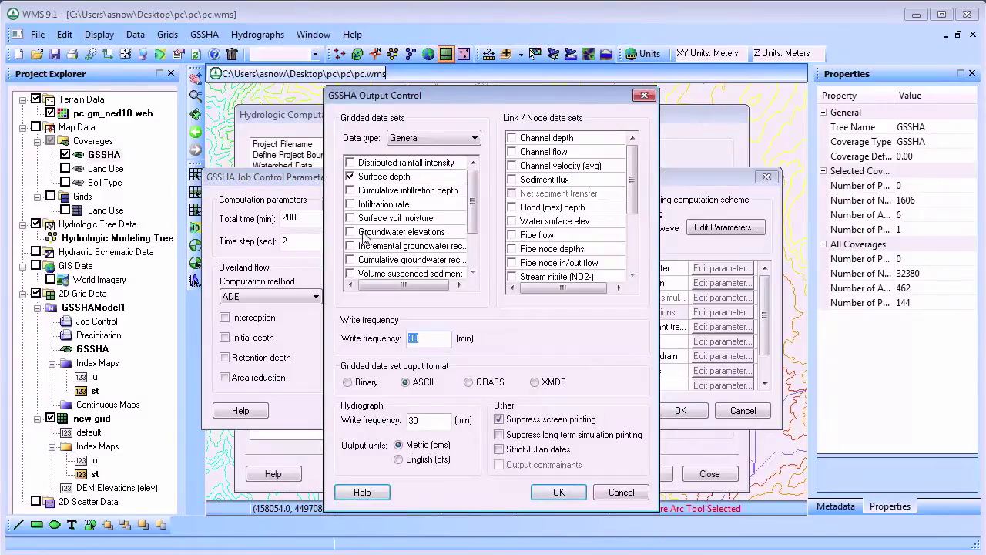
click(351, 204)
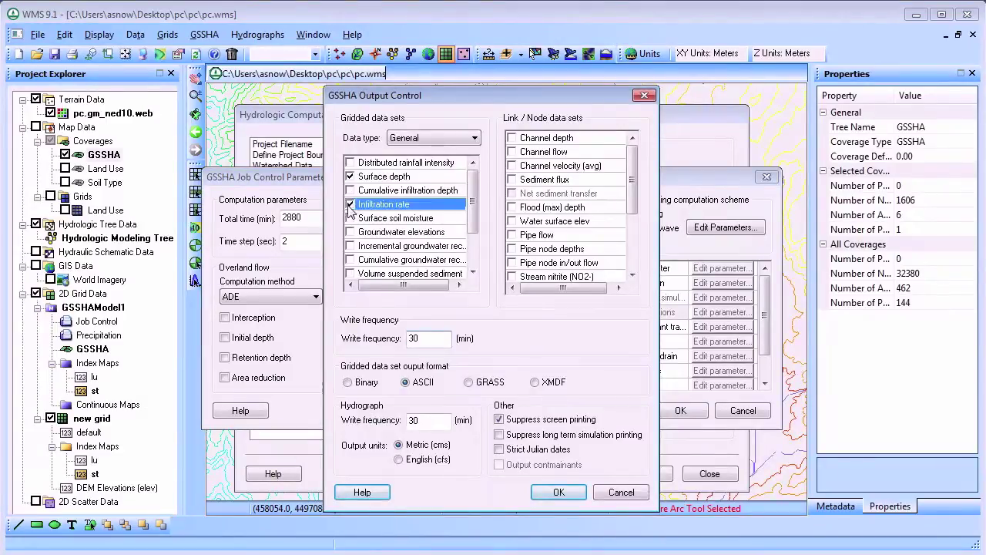
click(511, 138)
click(511, 152)
Step: Set the data set write frequency to 15 minutes and the hydrograph output units to English (cfs)
double_click(406, 338)
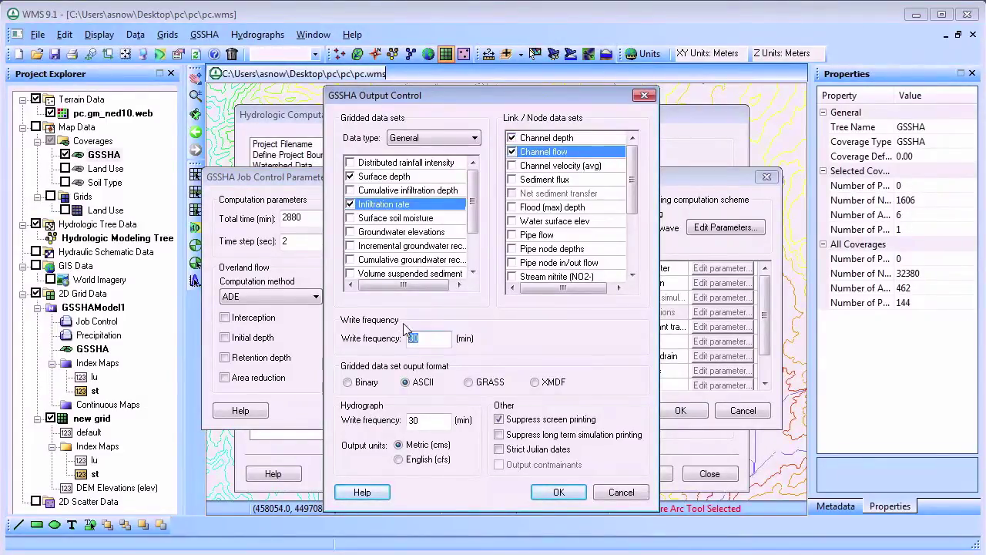
text(15)
double_click(416, 420)
click(398, 459)
click(557, 492)
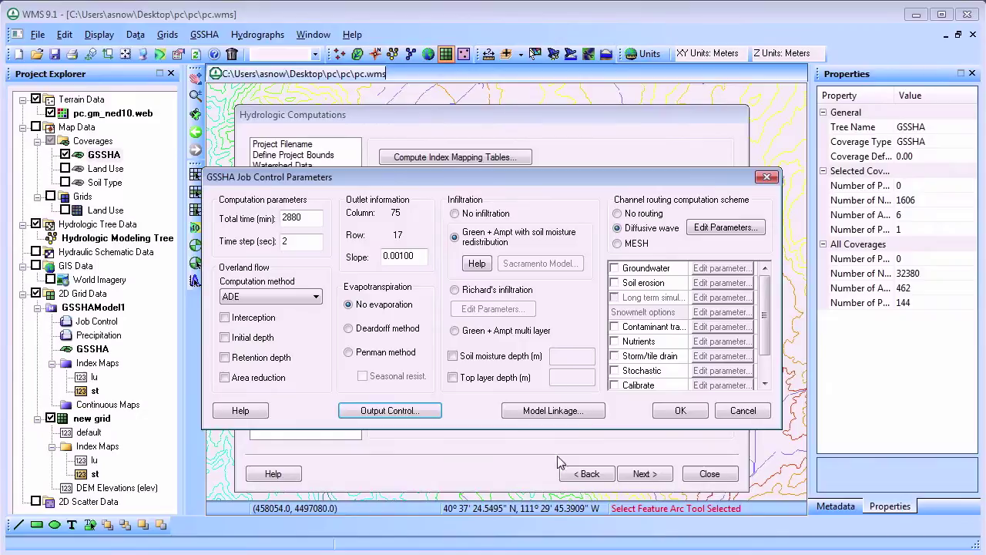
click(679, 411)
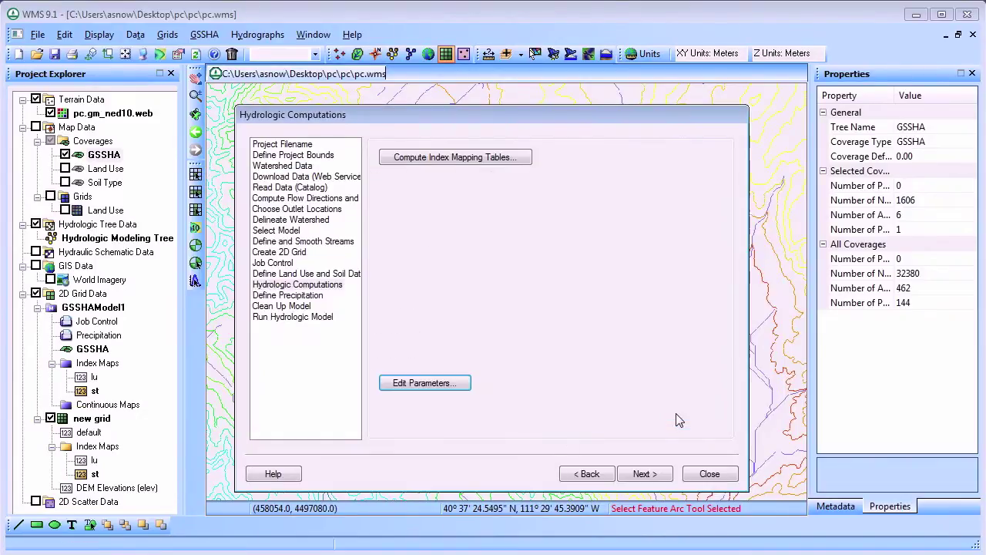
Step: Set the GSSHA rainfall event to Hyetograph and assign it the typeII-24hour distribution curve
click(653, 473)
click(470, 185)
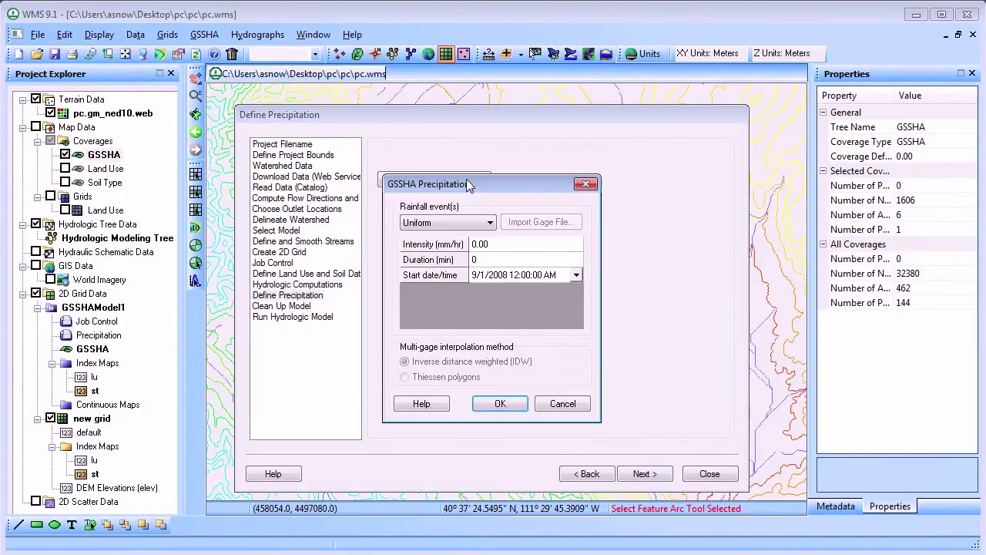
click(485, 223)
click(462, 243)
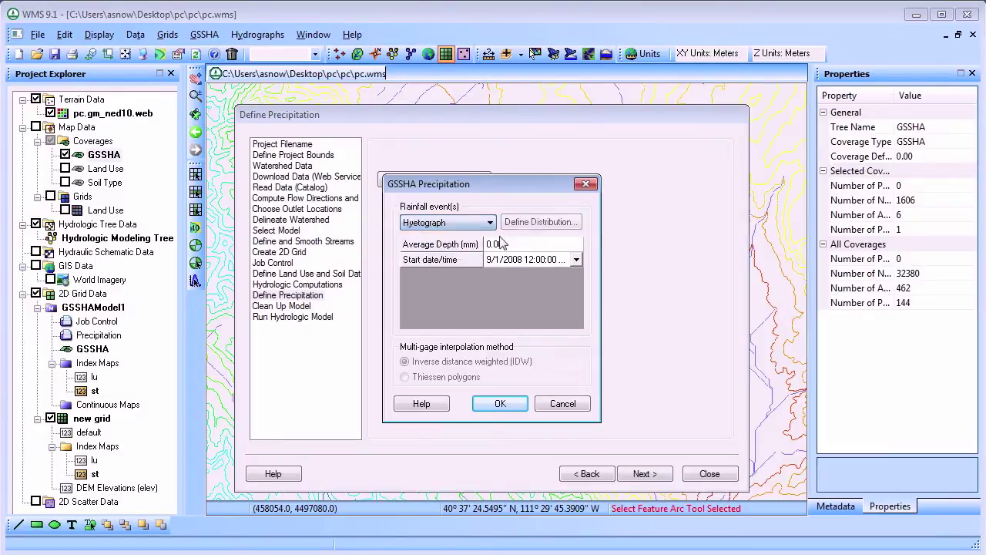
click(526, 222)
click(566, 403)
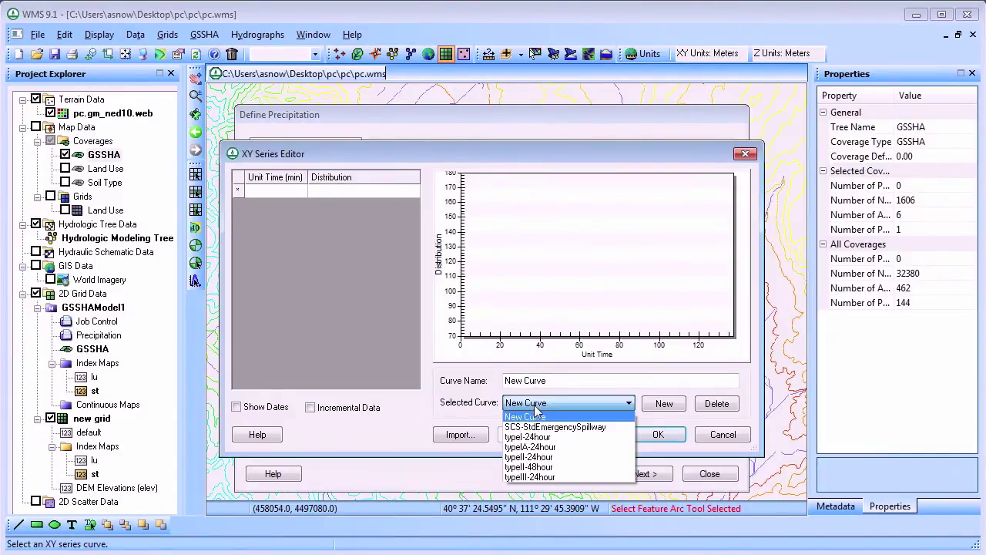
click(542, 460)
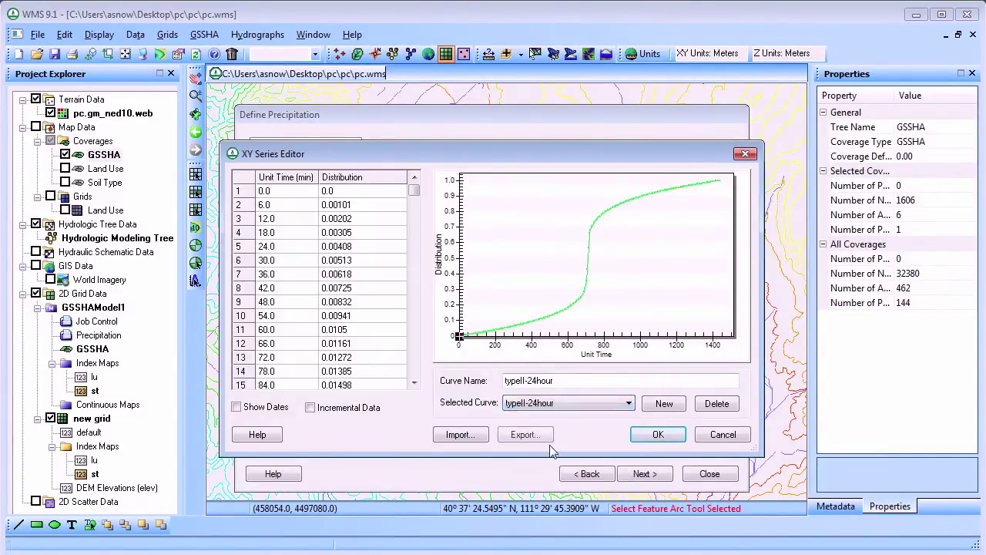
click(655, 434)
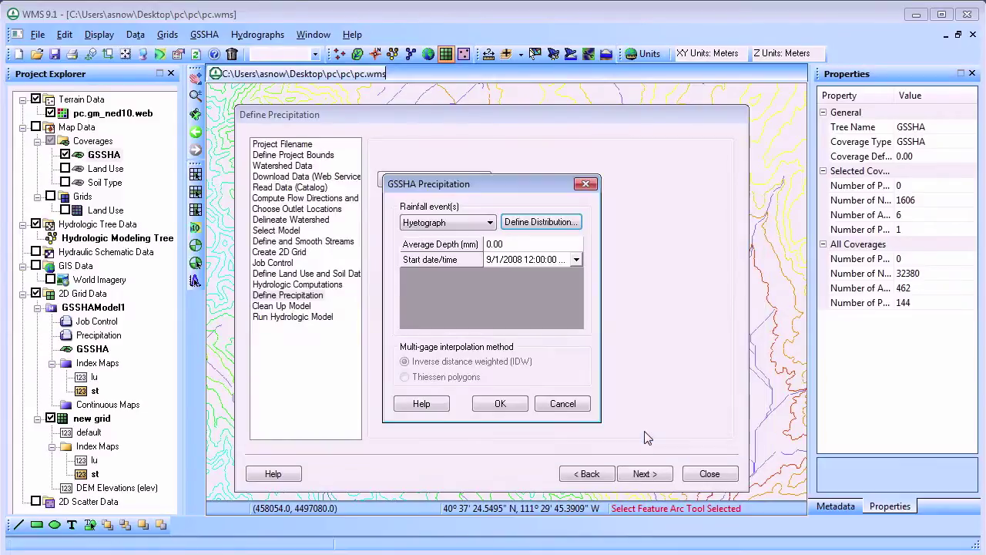
Step: Set the hyetograph's average depth to 79.5 mm and accept the precipitation settings
click(473, 246)
text(79.5)
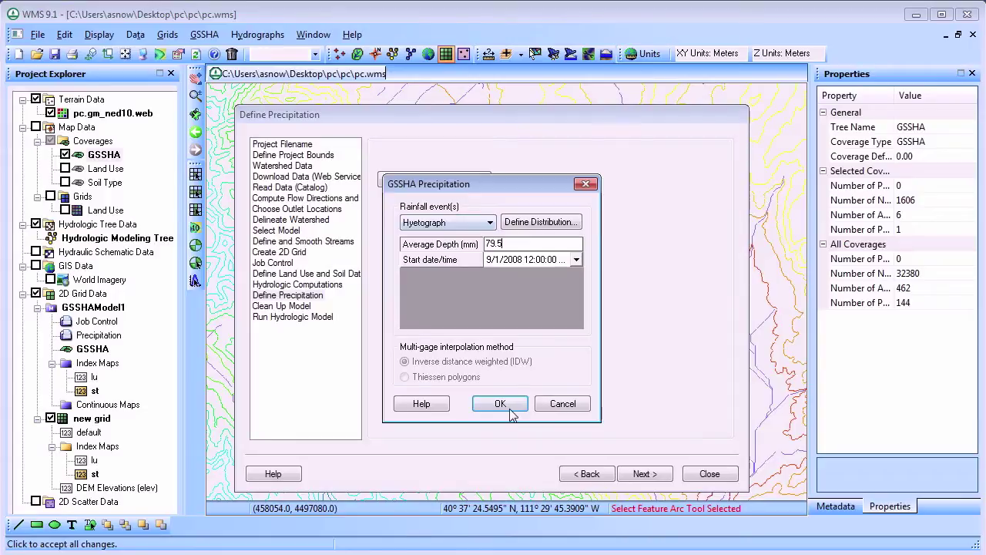
click(510, 412)
Step: Clean up the model with the model checker and digital dam cleaning enabled, and close their reports
click(647, 471)
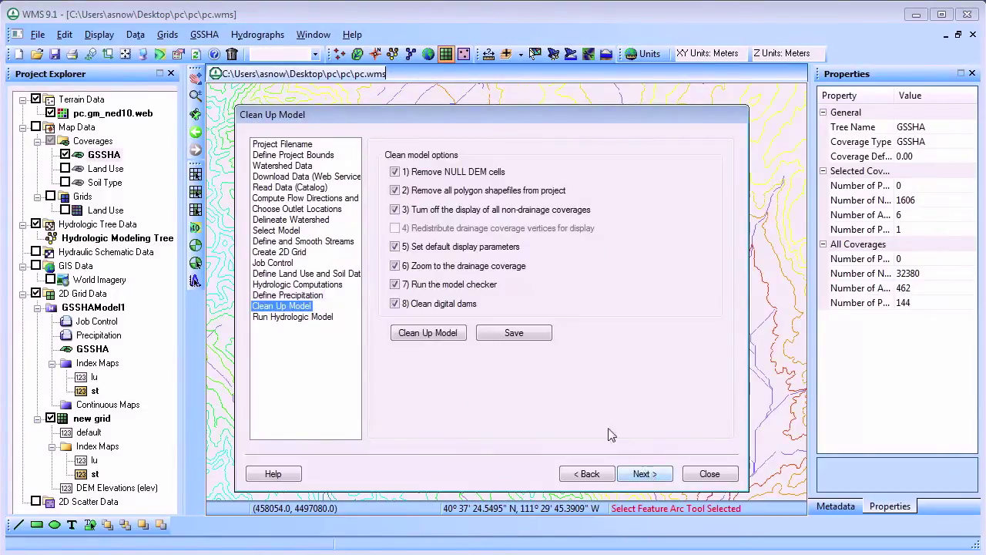
click(426, 335)
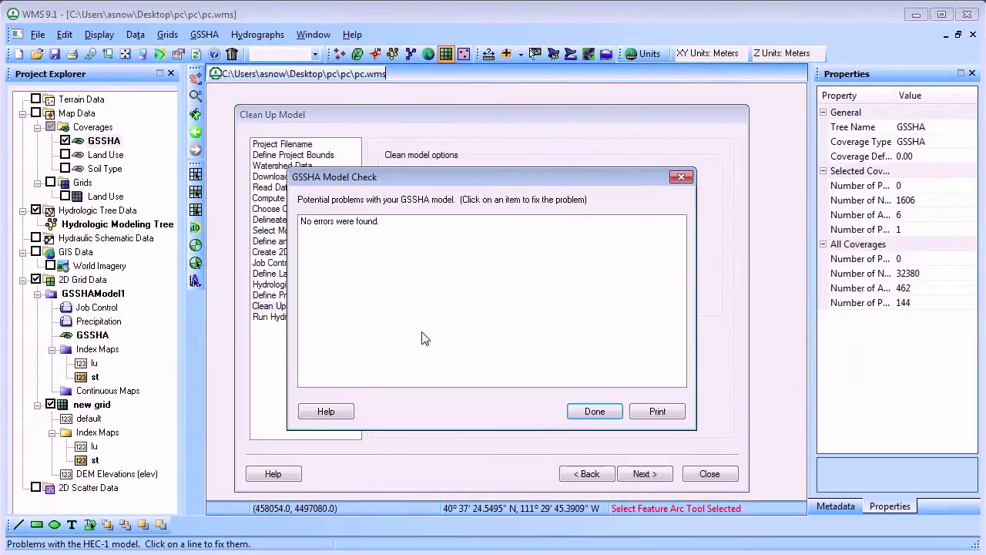
click(595, 412)
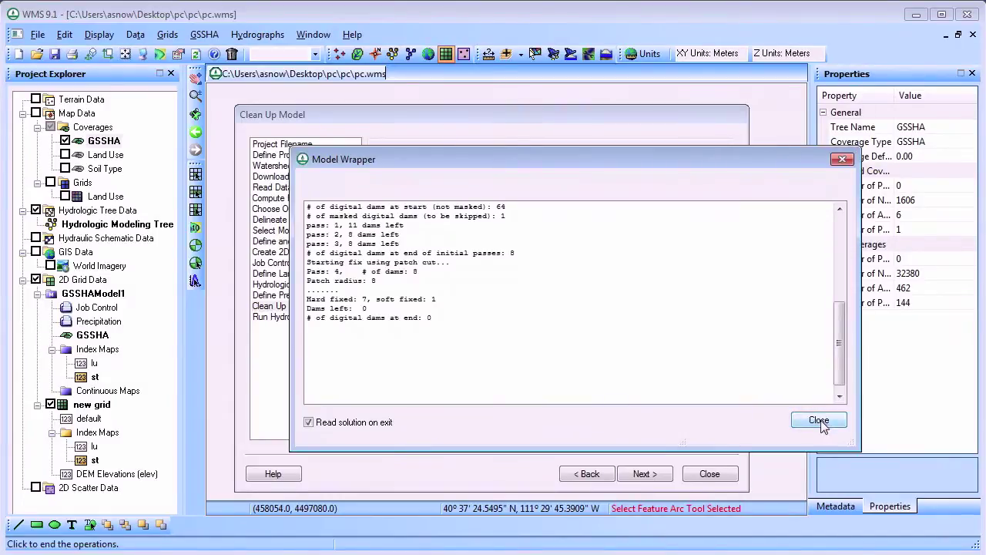
click(819, 421)
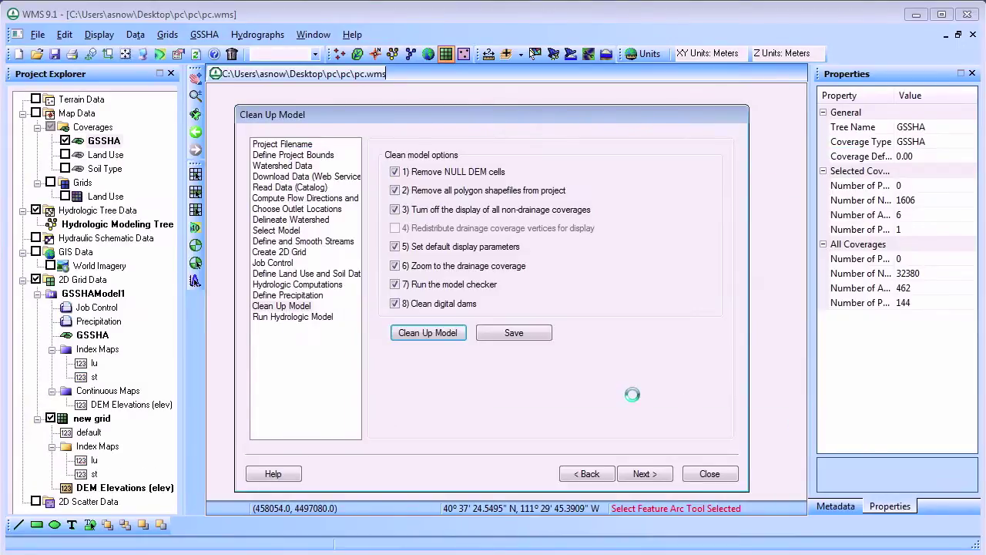
Step: Set the model input file to GsshaPcModel.prj in the gssha folder
click(648, 476)
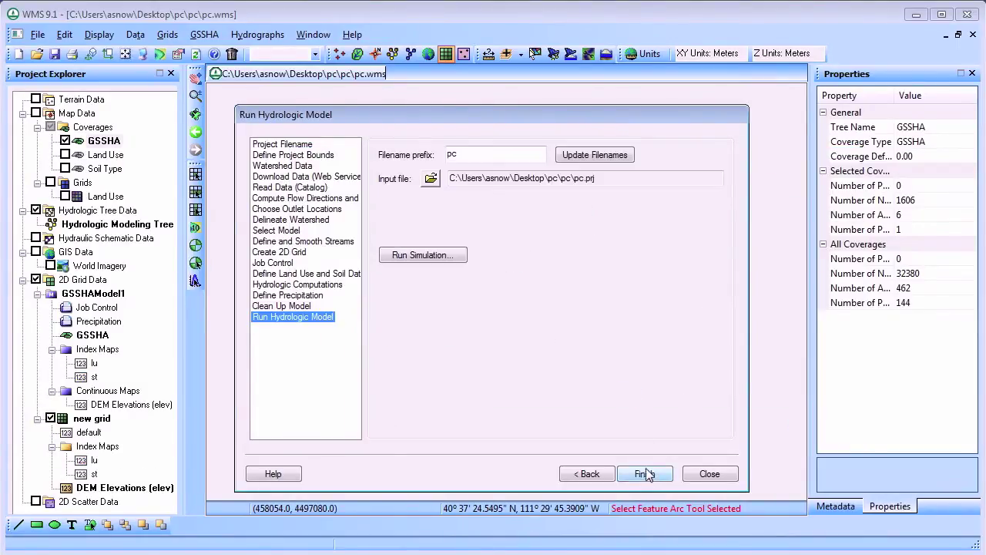
click(436, 181)
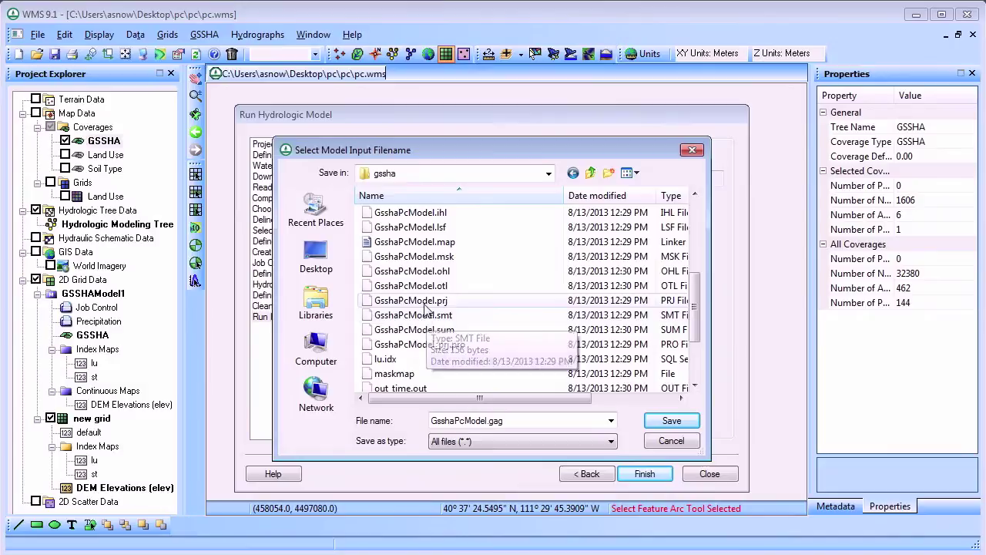
click(425, 305)
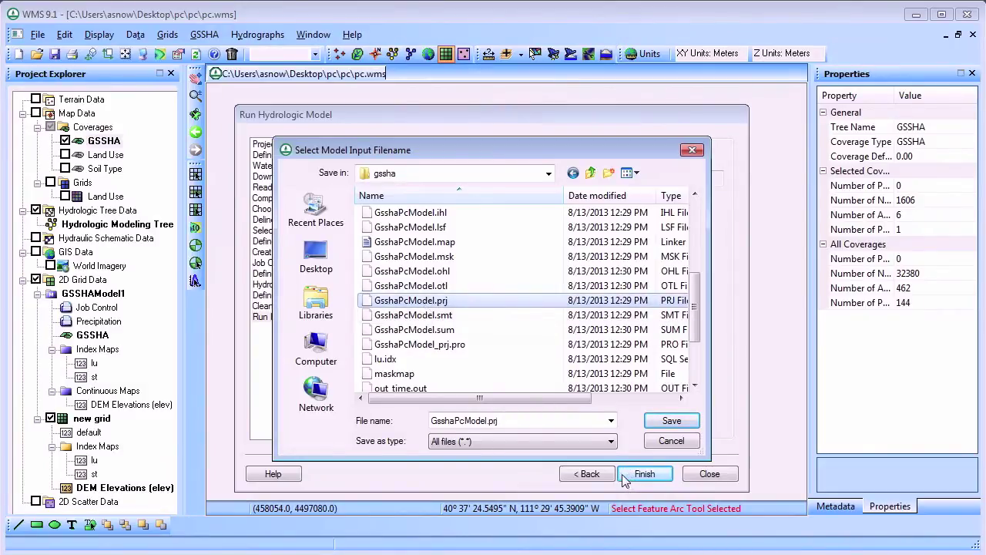
click(668, 422)
Step: Run the GSSHA simulation with screen printing suppressed, read in its solution, and finish the modeling wizard
click(424, 256)
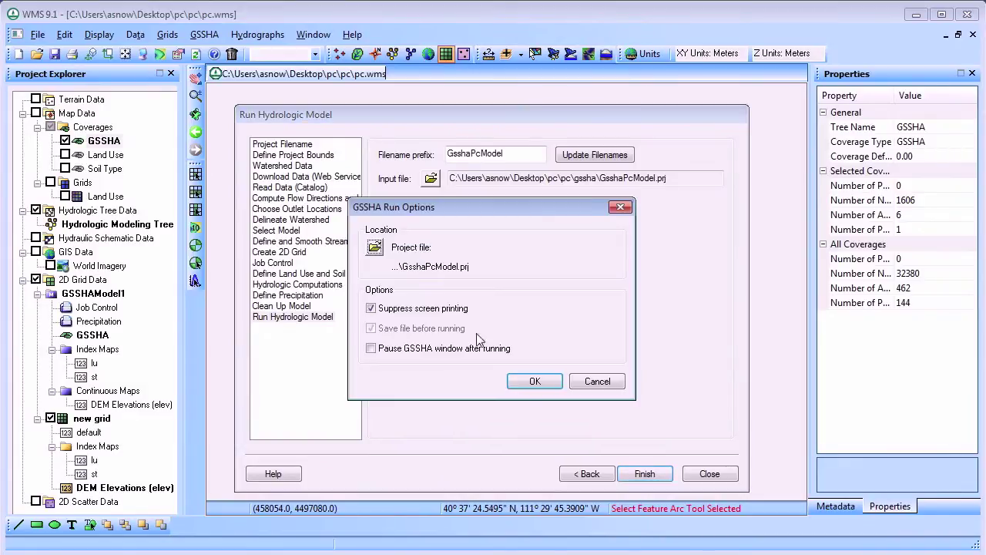
click(528, 381)
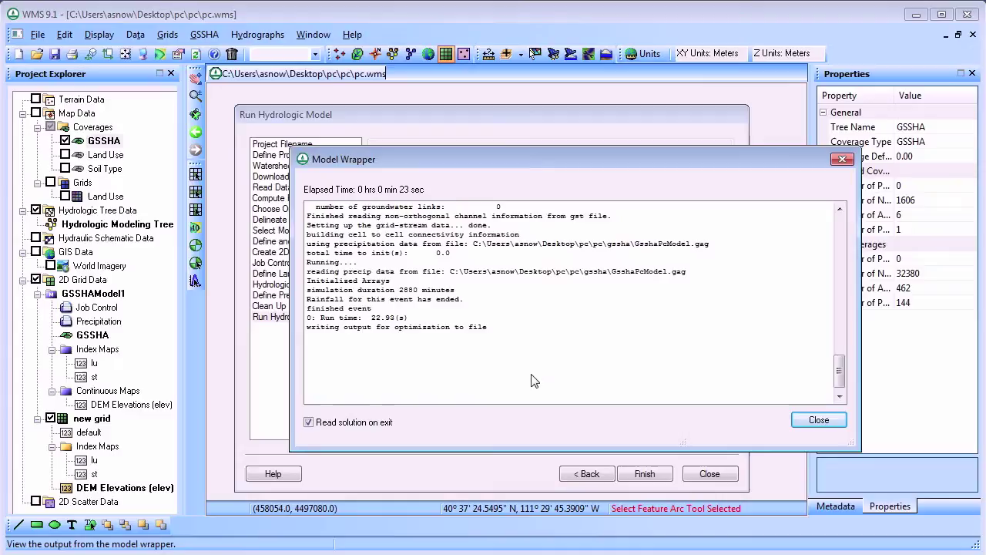
click(819, 420)
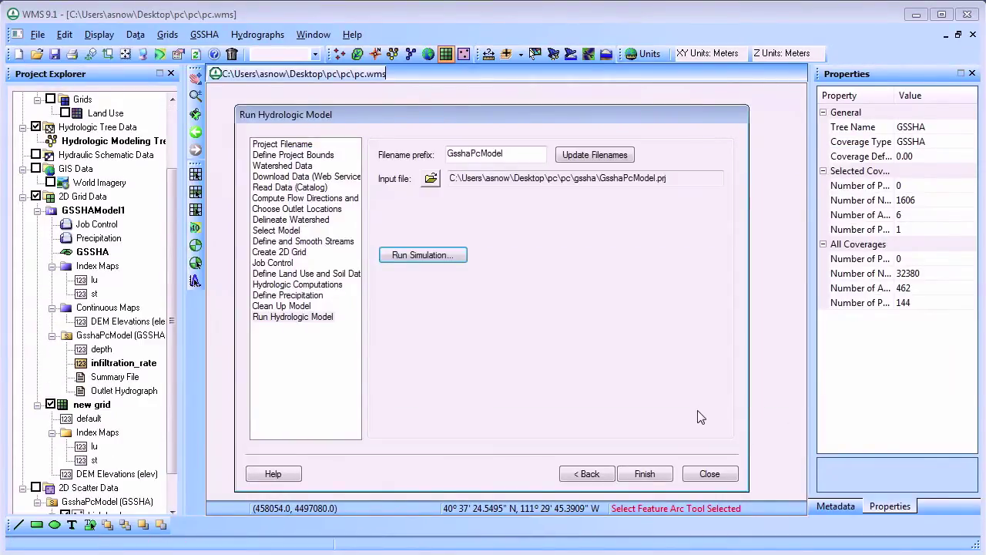
click(645, 473)
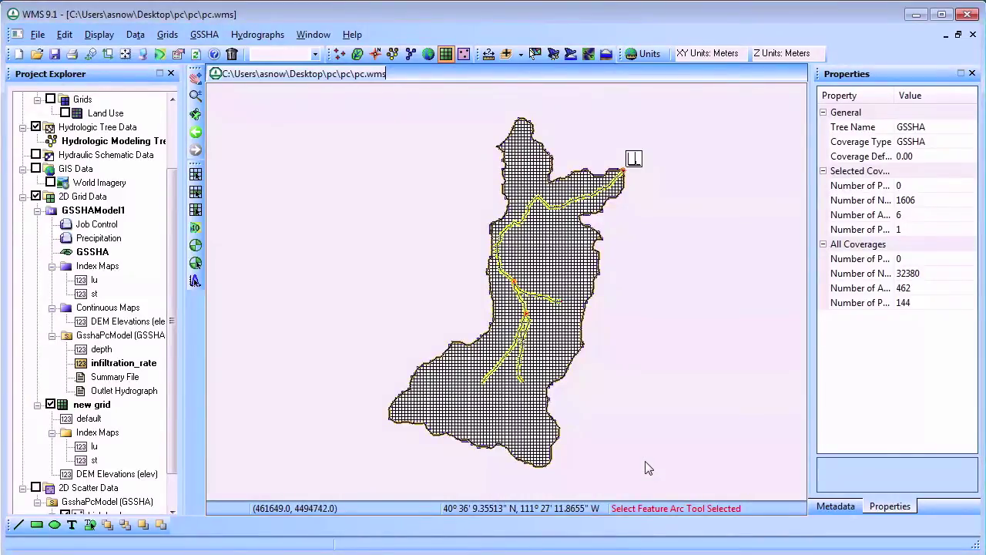
Step: Show the World Imagery background and step through the depth data set's time steps from 12:00:02 AM on 09/01/2008
click(35, 169)
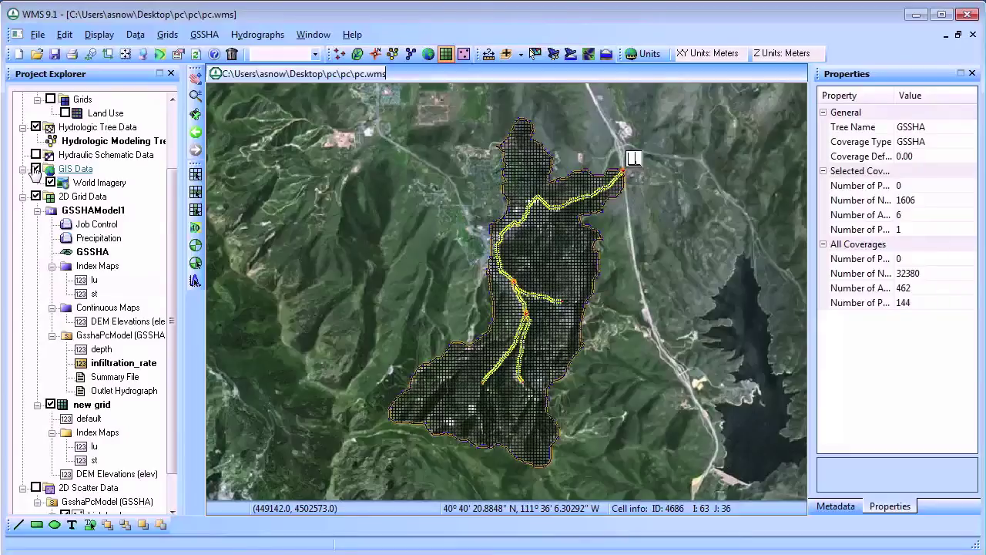
click(103, 349)
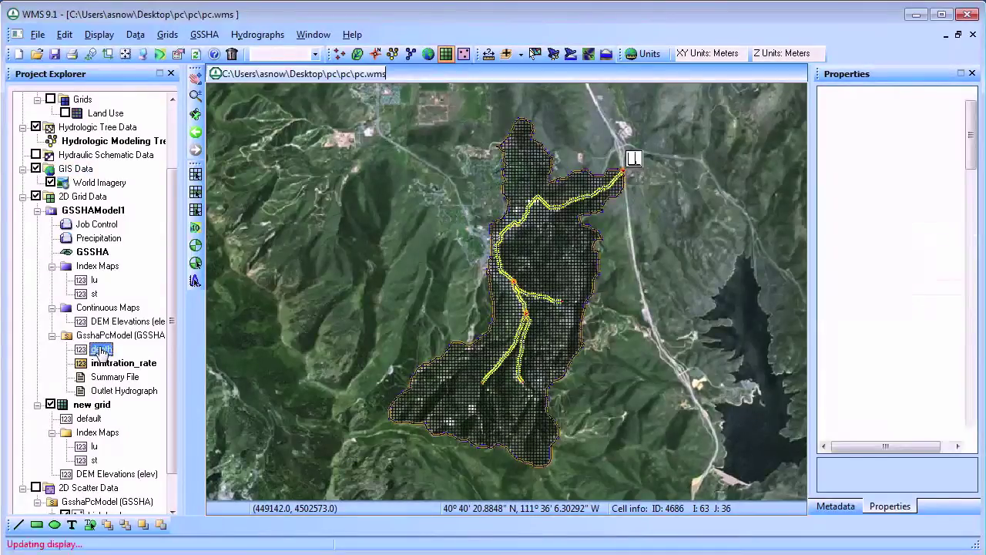
click(919, 188)
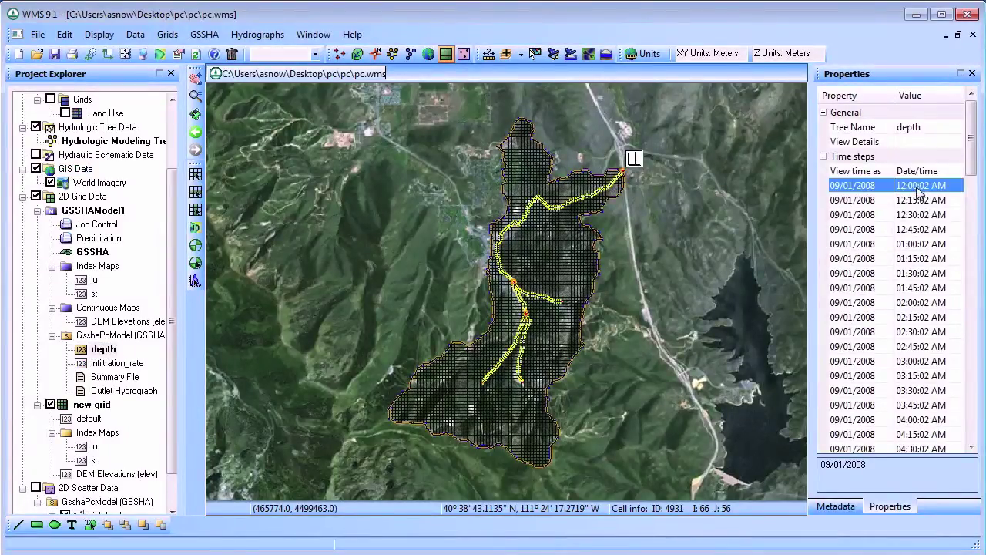
key(Down)
key(Down)
key(Down)
key(Down)
key(Down)
key(Down)
key(Down)
key(Down)
key(Down)
key(Down)
key(Down)
key(Down)
key(Down)
key(Down)
key(Down)
key(Down)
key(Down)
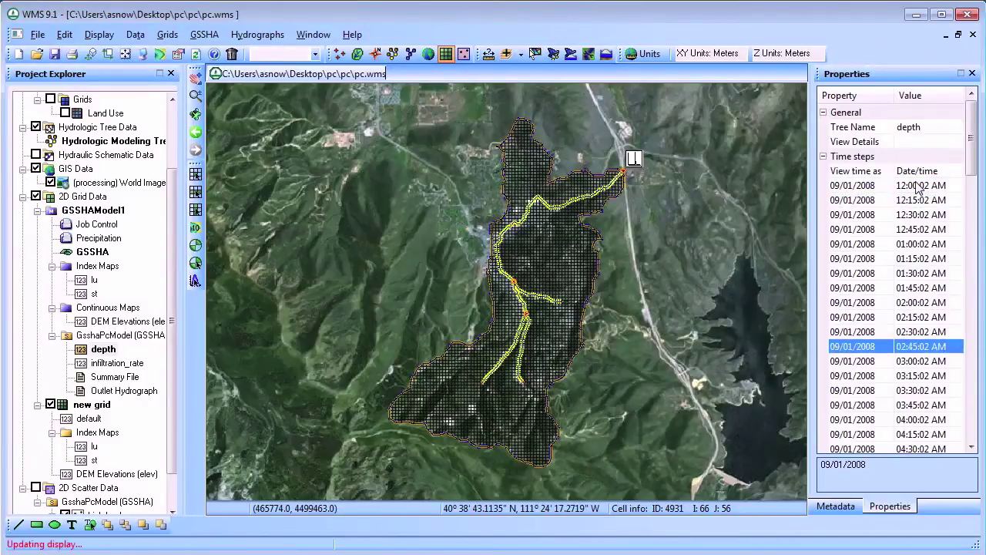
key(Down)
key(Down)
key(Down)
key(Down)
key(Down)
key(Down)
key(Down)
key(Down)
key(Down)
key(Down)
key(Down)
key(Down)
key(Down)
key(Down)
key(Down)
key(Down)
key(Down)
key(Down)
key(Down)
key(Down)
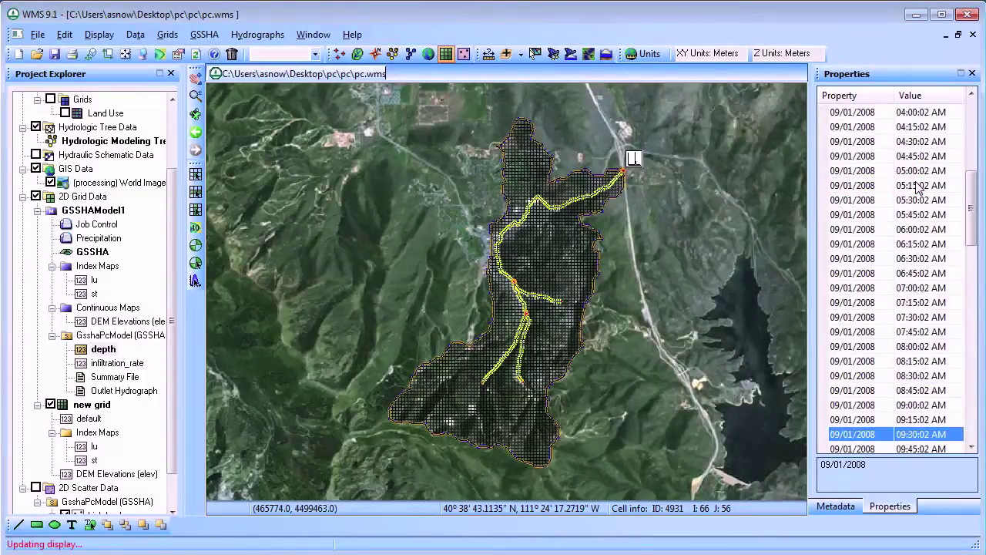
key(Down)
key(Down)
key(Down)
key(Down)
key(Down)
key(Down)
key(Down)
key(Down)
key(Down)
key(Down)
key(Down)
key(Down)
key(Down)
key(Down)
key(Down)
key(Down)
key(Down)
key(Down)
key(Down)
key(Down)
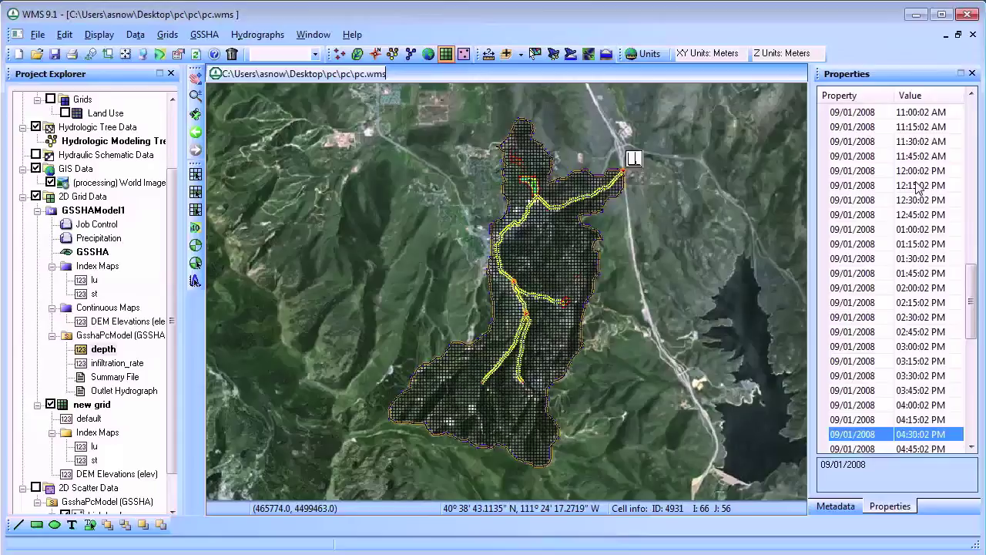
key(Down)
key(Down)
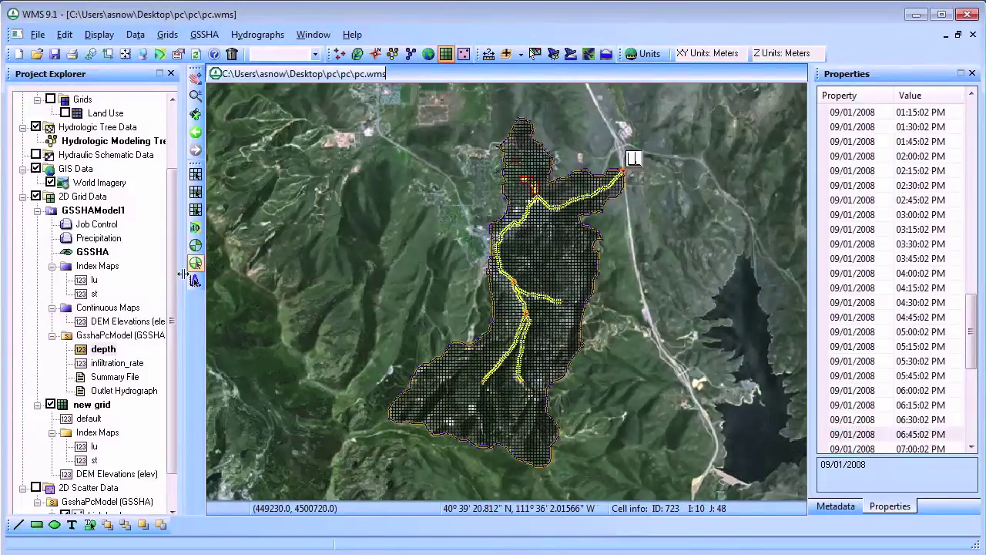
Step: Examine the infiltration_rate data set on the grid by stepping through its time steps from 12:00:02 AM on 09/01/2008
click(124, 362)
click(893, 189)
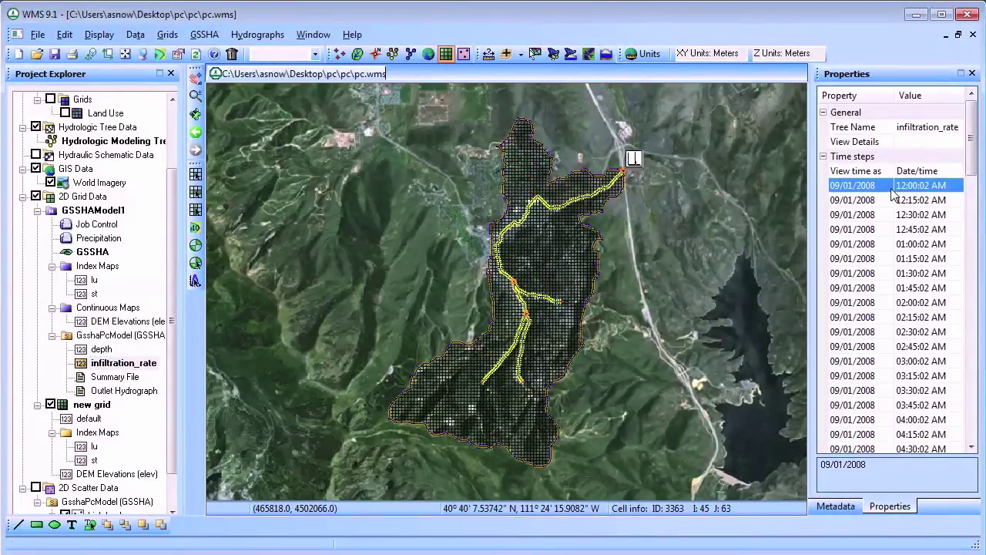
key(Down)
key(Down)
key(Down)
key(Down)
key(Down)
key(Down)
key(Down)
key(Down)
key(Down)
key(Down)
key(Down)
key(Down)
key(Down)
key(Down)
key(Down)
key(Down)
key(Down)
key(Down)
key(Down)
key(Down)
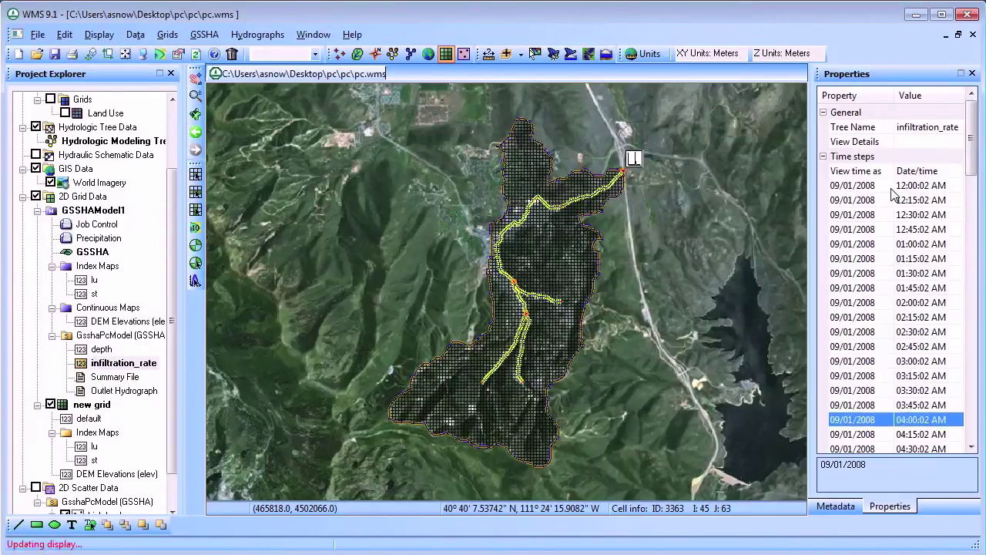
key(Down)
key(Down)
key(Down)
key(Down)
key(Down)
key(Down)
key(Down)
key(Down)
key(Down)
key(Down)
key(Down)
key(Down)
key(Down)
key(Down)
key(Down)
key(Down)
key(Down)
key(Down)
key(Down)
key(Down)
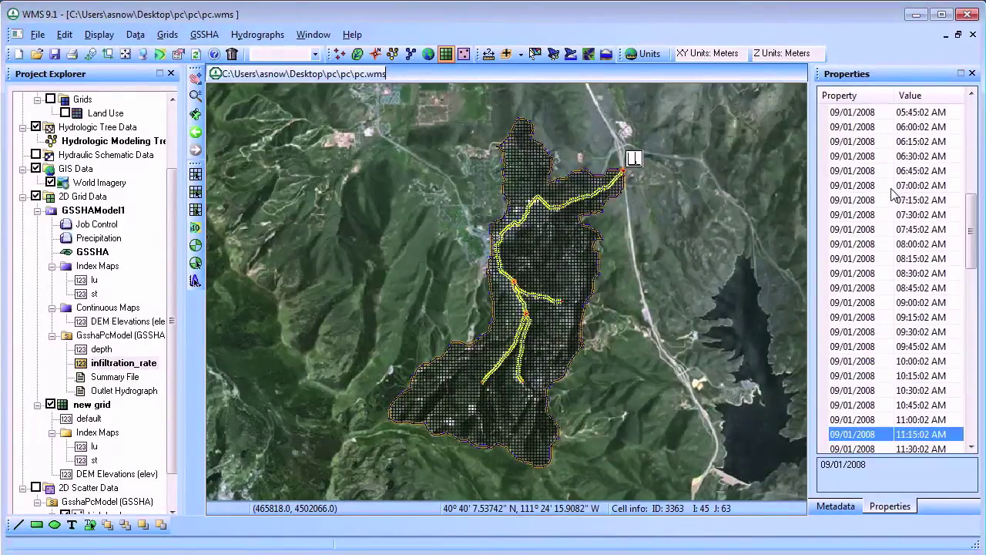
key(Down)
key(Down)
key(Down)
key(Down)
key(Down)
key(Down)
key(Down)
key(Down)
key(Down)
key(Down)
key(Down)
key(Down)
key(Down)
key(Down)
key(Down)
key(Down)
key(Down)
key(Down)
key(Down)
key(Down)
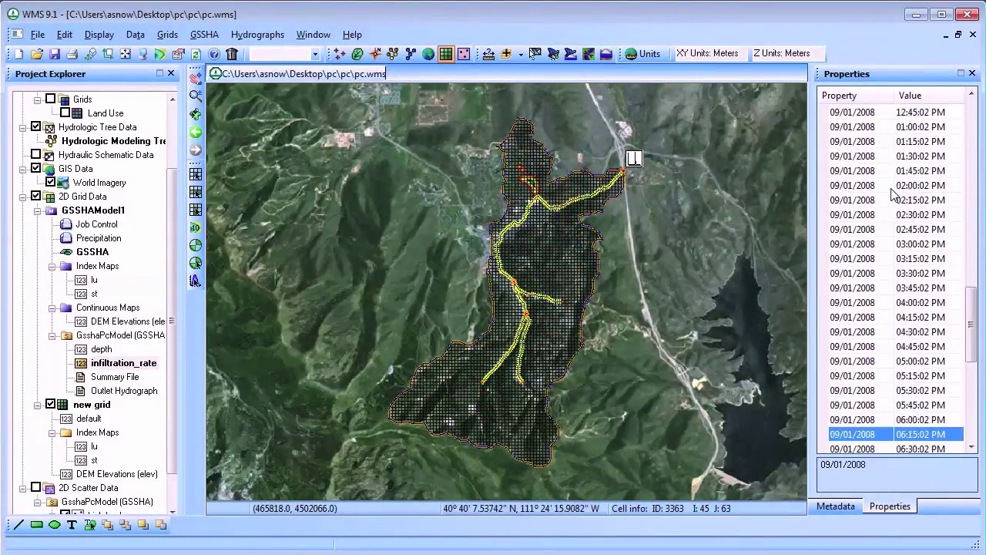
key(Down)
key(Down)
key(Down)
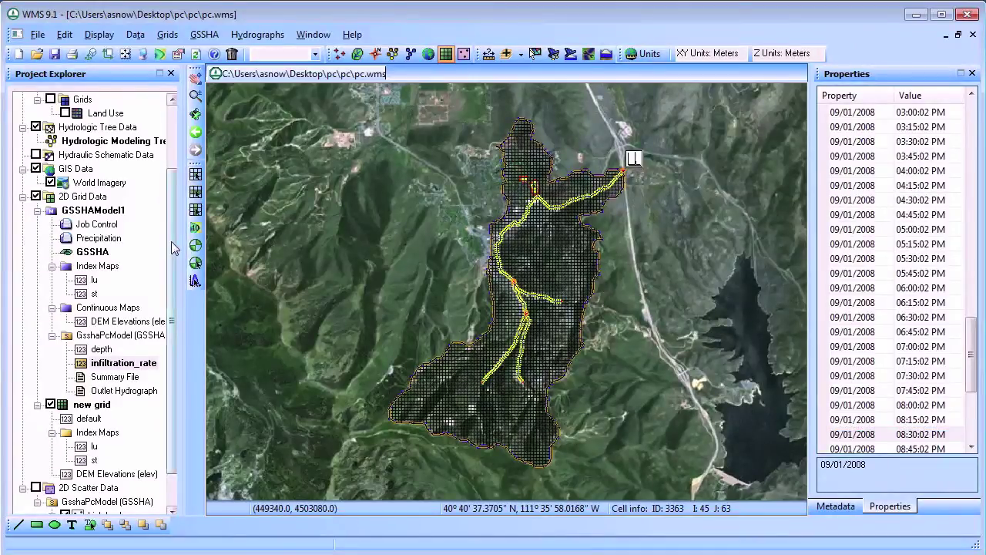
Step: Hide the GIS imagery and rotate the watershed grid into an oblique 3D view
drag(176, 249, 176, 279)
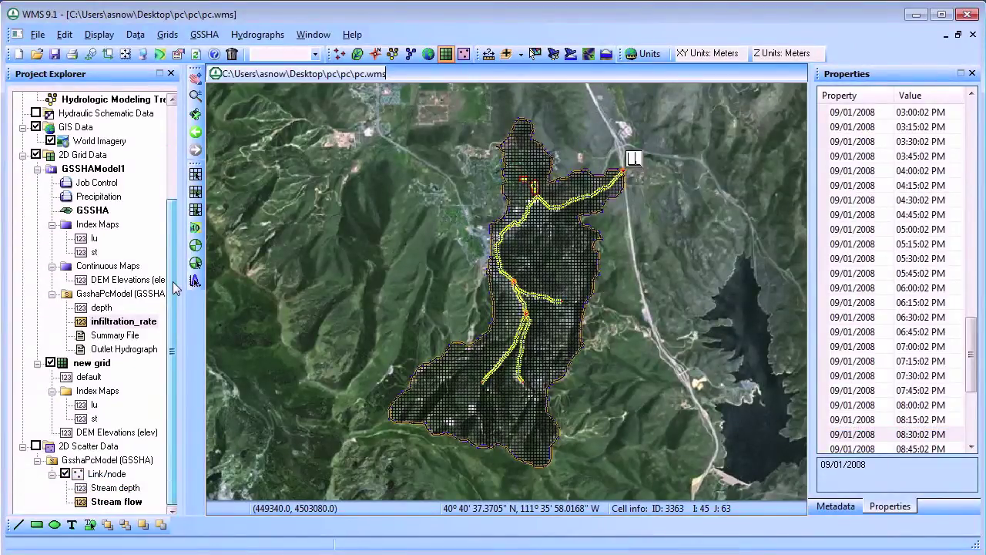
click(36, 127)
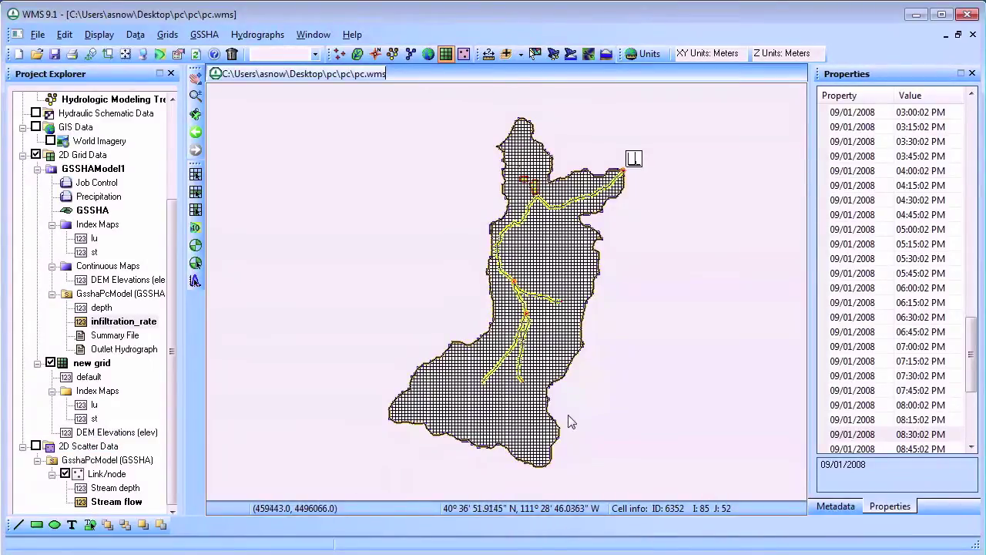
click(195, 113)
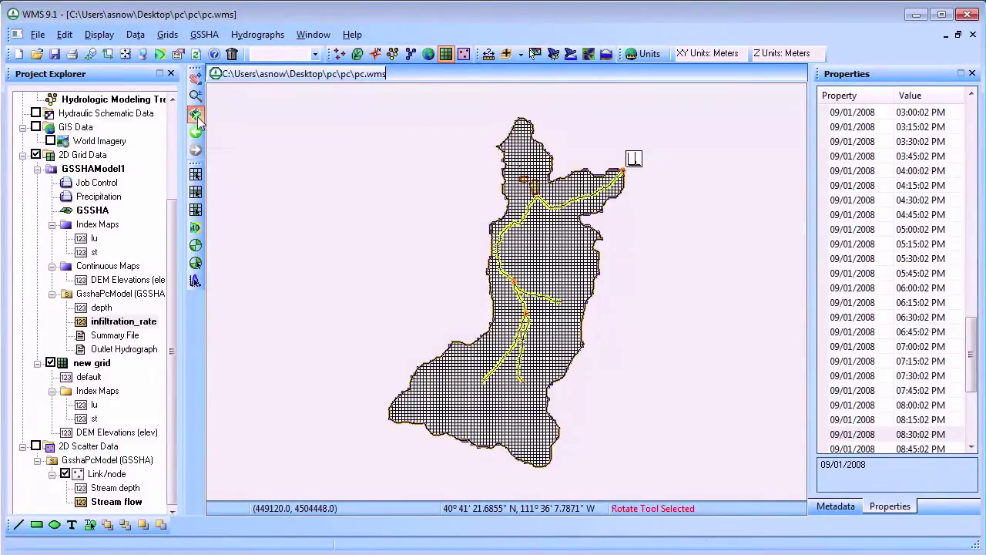
drag(594, 429, 579, 202)
drag(577, 390, 586, 288)
scroll(586, 287, up, 2)
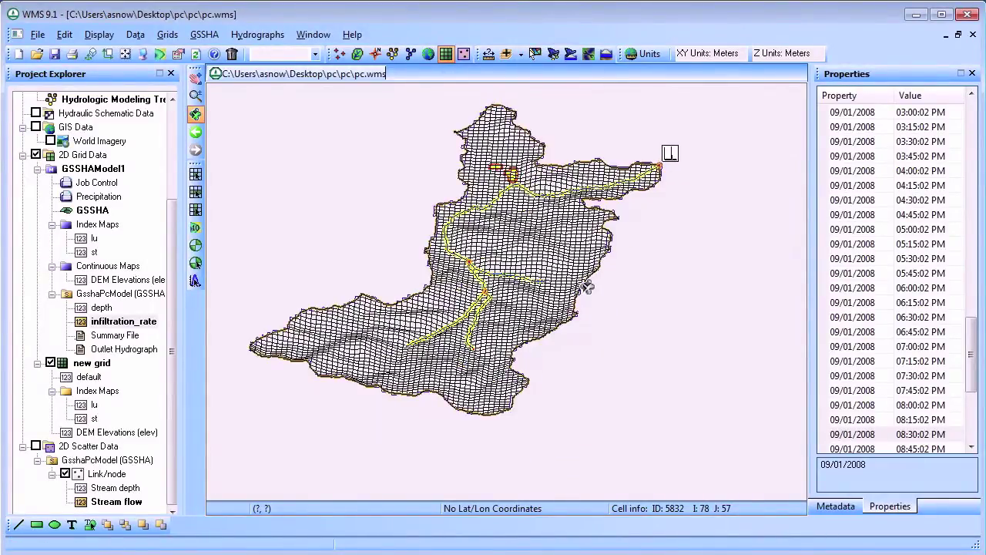
Step: Select the Stream flow data set and turn on its 2D scatter contours with a radius of 15
click(117, 501)
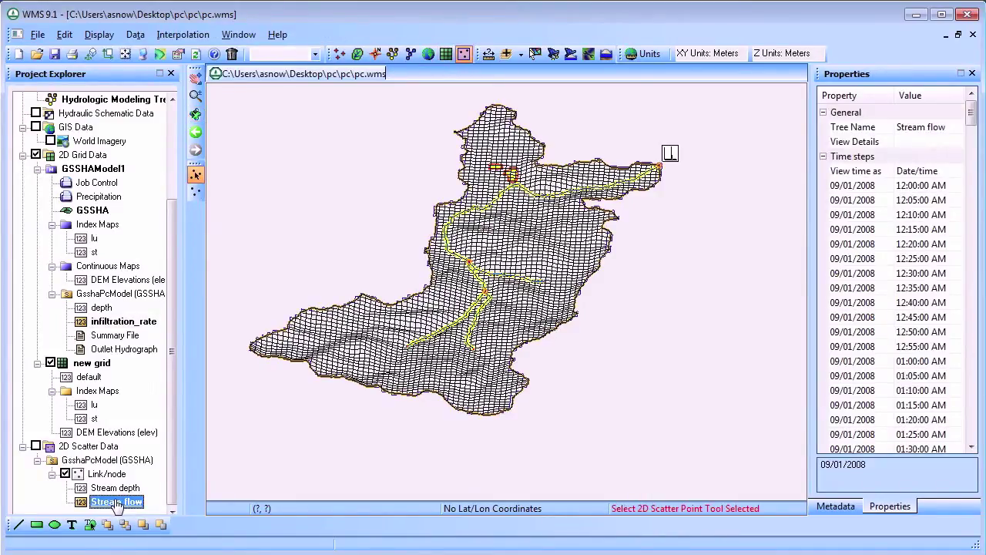
click(141, 54)
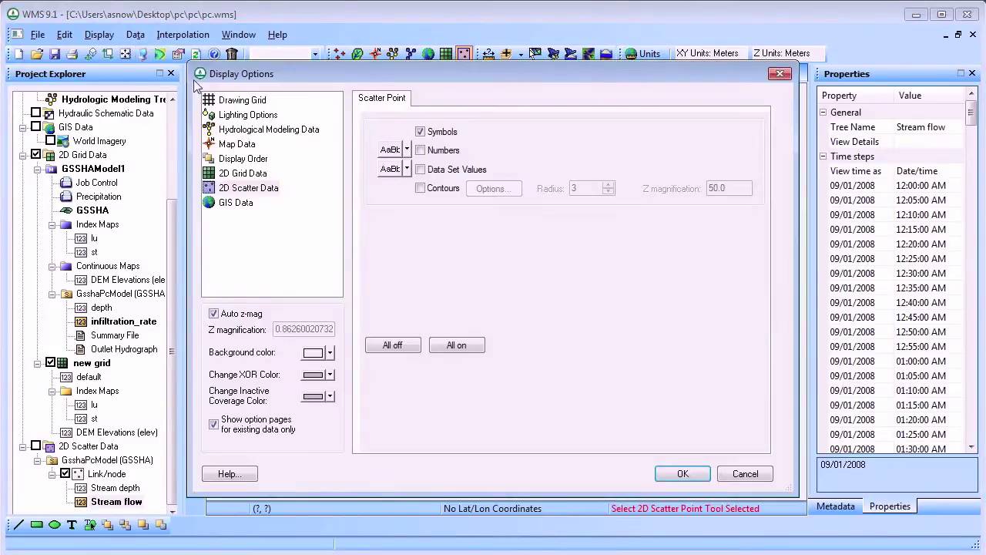
click(251, 190)
click(420, 188)
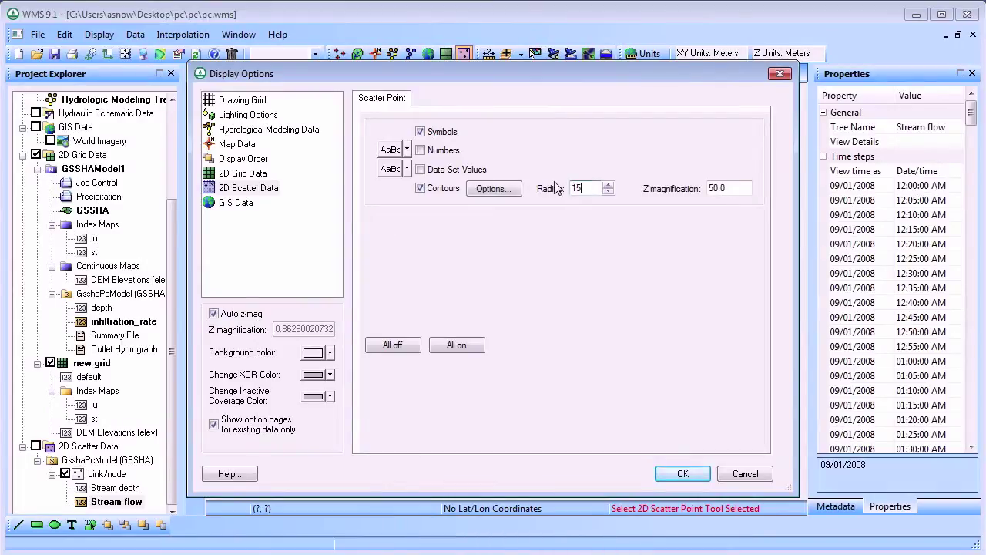
click(681, 475)
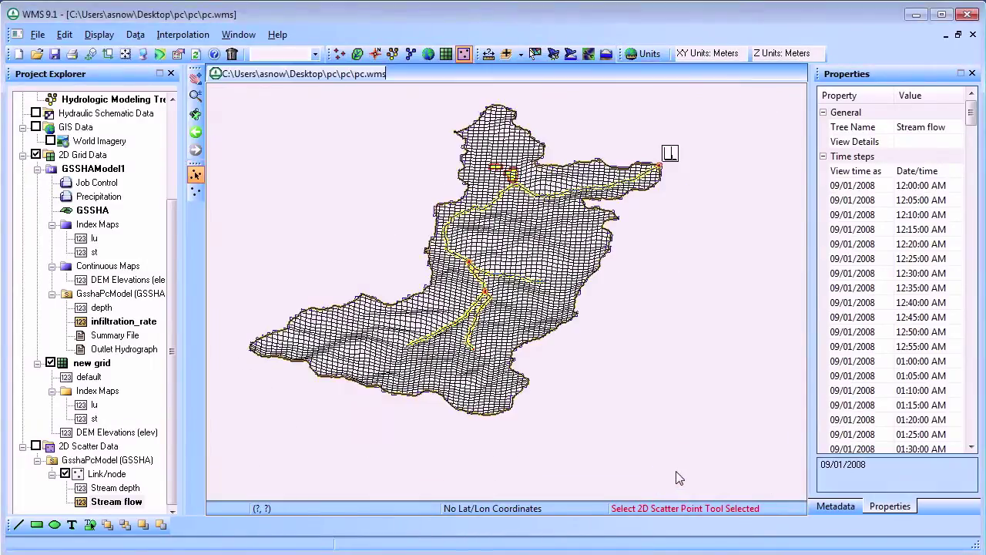
Step: Examine the Stream flow results by stepping through the time steps from 10:00:00 AM on 09/01/2008
click(913, 330)
scroll(886, 370, down, 20)
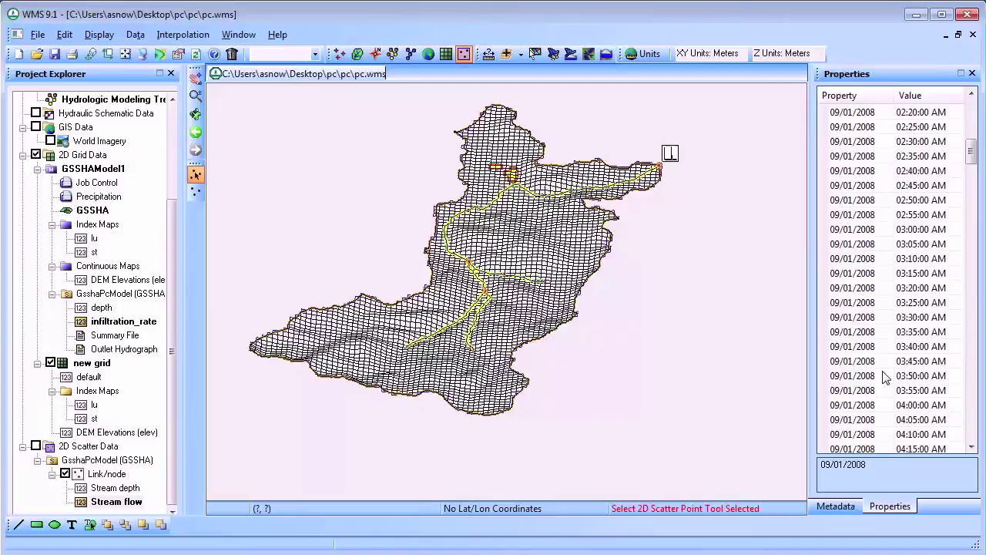
scroll(886, 378, down, 16)
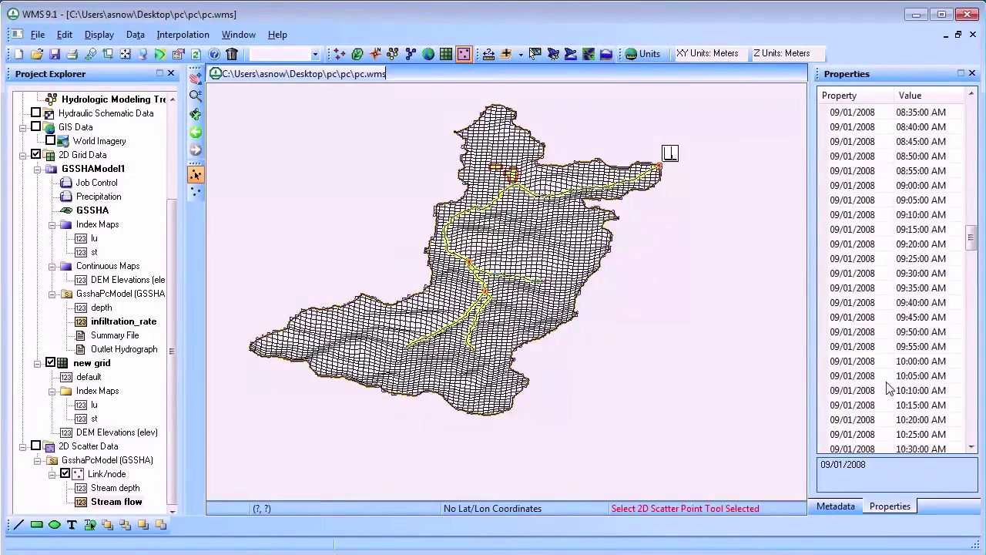
click(878, 362)
key(Down)
key(Down)
key(Down)
key(Down)
key(Down)
key(Down)
key(Down)
key(Down)
key(Down)
key(Down)
key(Down)
key(Down)
key(Down)
key(Down)
key(Down)
key(Down)
key(Down)
key(Down)
key(Down)
key(Down)
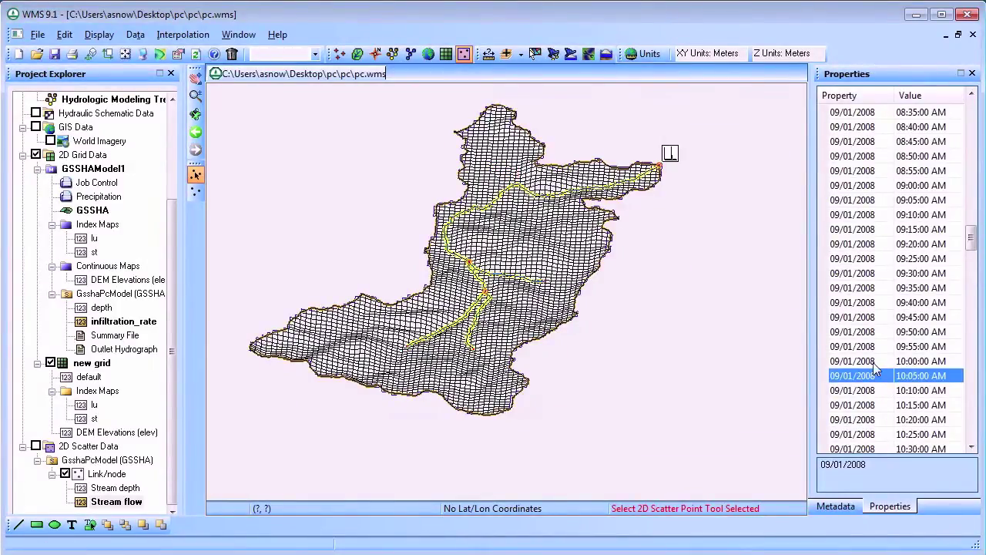
key(Down)
key(Down)
key(Down)
key(Down)
key(Down)
key(Down)
key(Down)
key(Down)
key(Down)
key(Down)
key(Down)
key(Down)
key(Down)
key(Down)
key(Down)
key(Down)
key(Down)
key(Down)
key(Down)
key(Down)
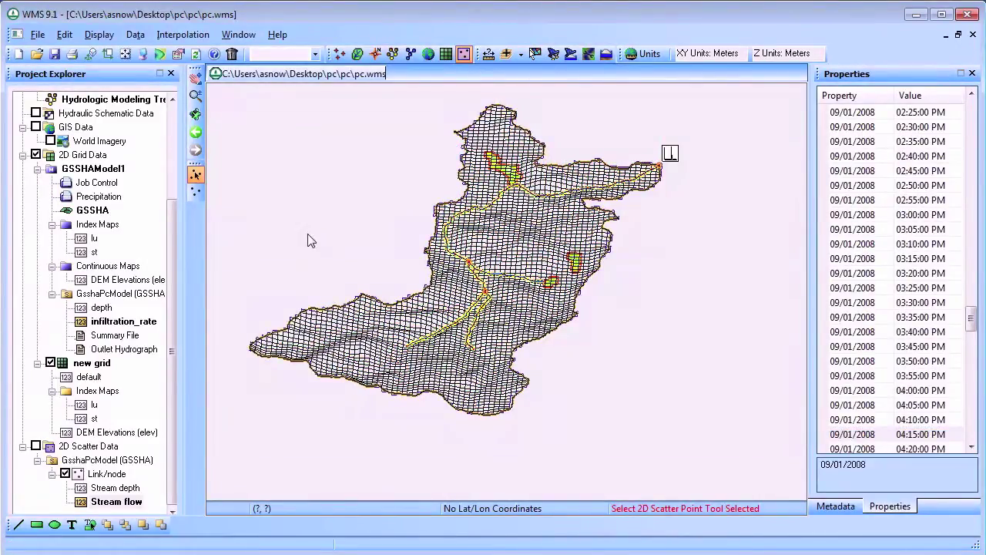
Step: Hide the Link/node scatter set and make the depth data set active
click(64, 473)
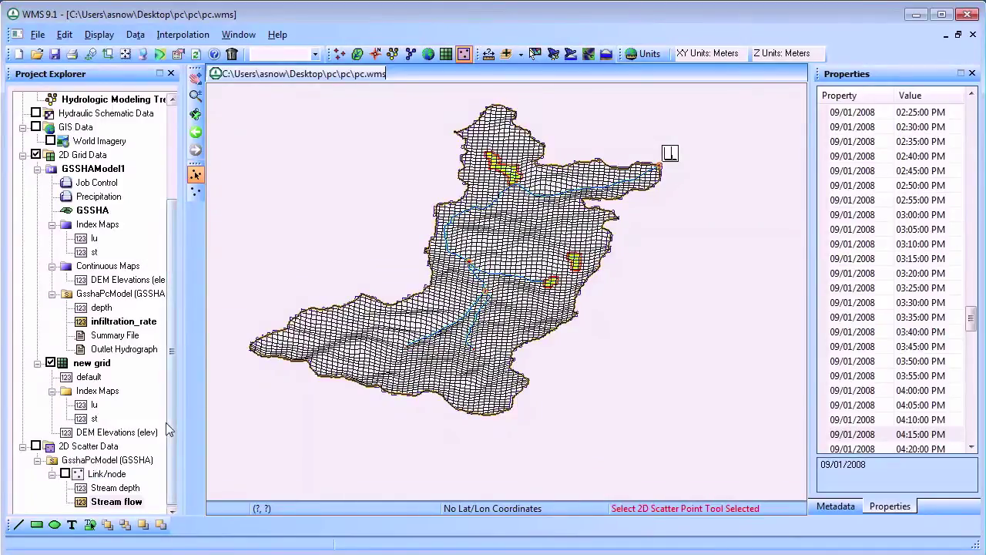
click(101, 307)
drag(173, 343, 185, 235)
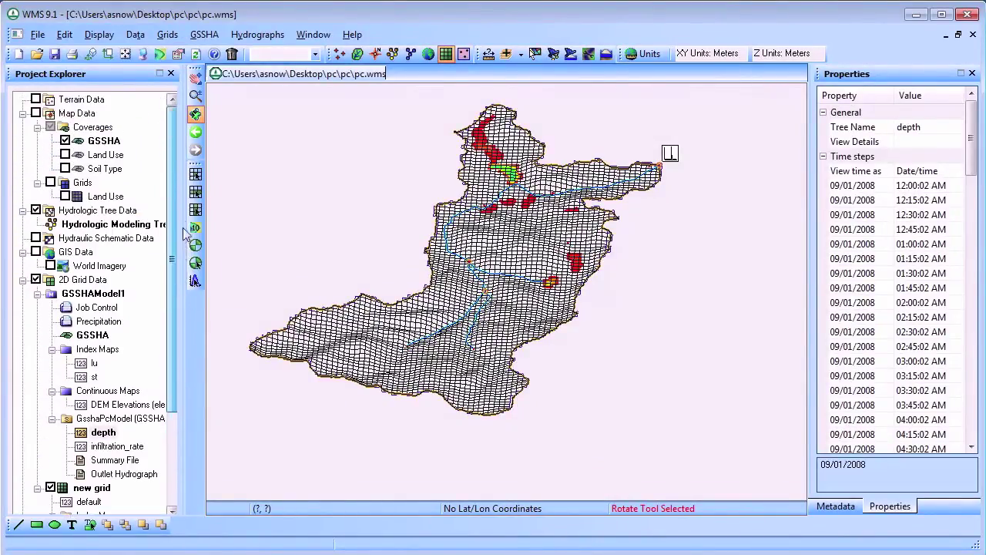
Step: Turn off all 2D grid display options except the contours
click(143, 53)
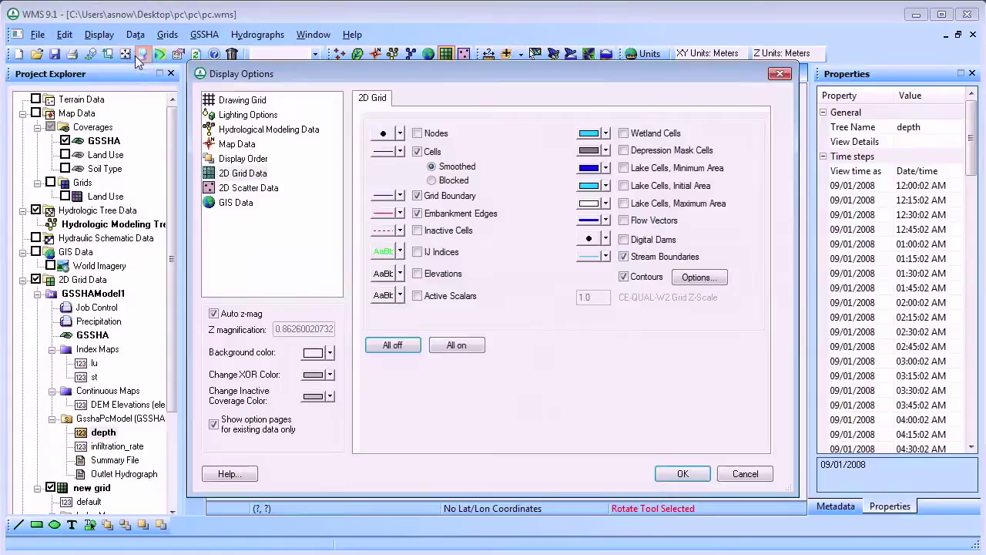
click(248, 130)
click(245, 174)
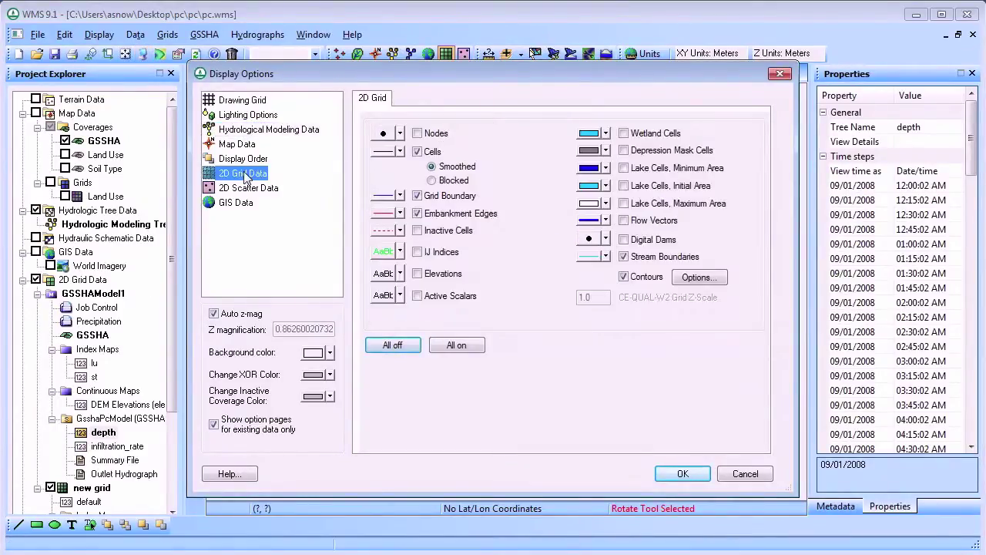
click(395, 347)
click(623, 276)
Step: Set the 2D scatter contour radius to 5 and the Z magnification to 2, and apply the display options
click(235, 189)
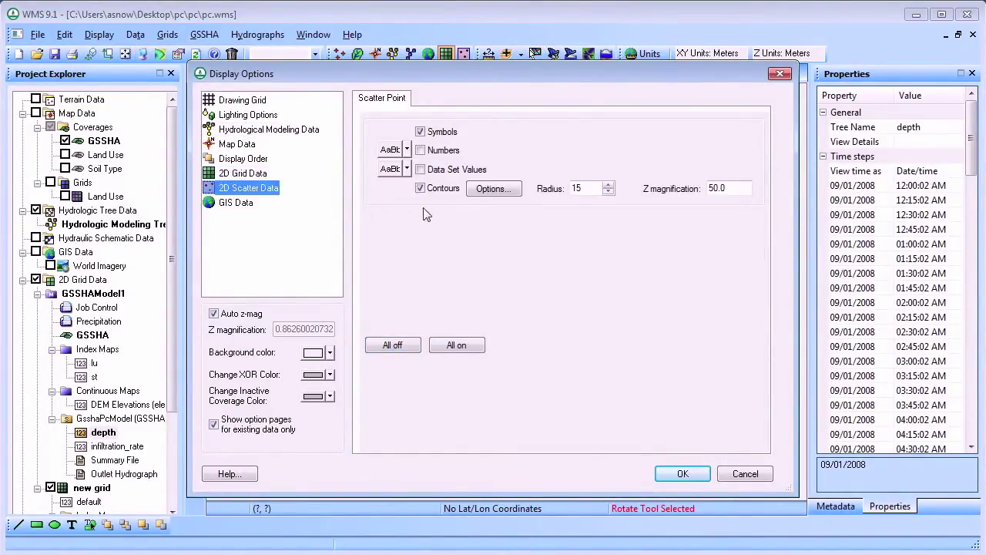
click(578, 188)
double_click(738, 188)
text(2)
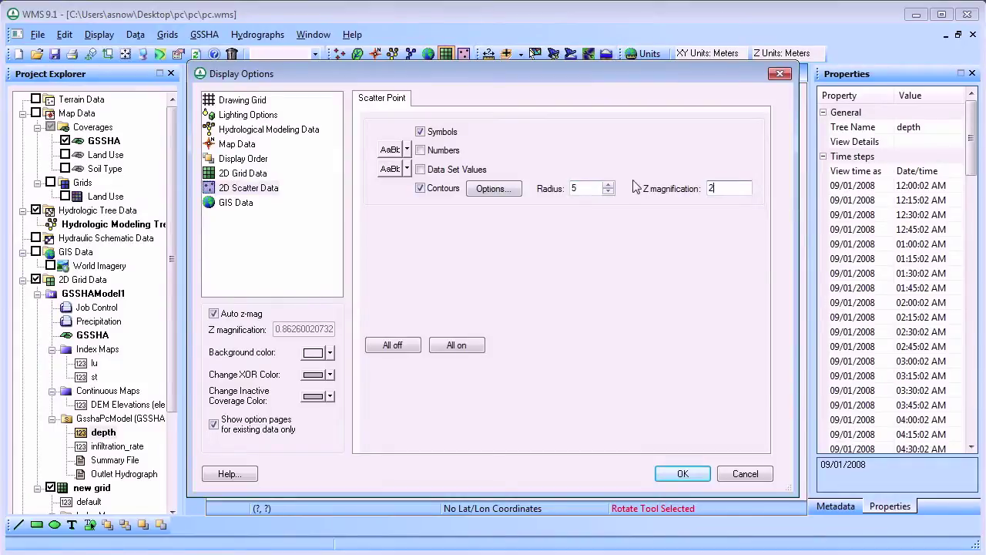
click(689, 472)
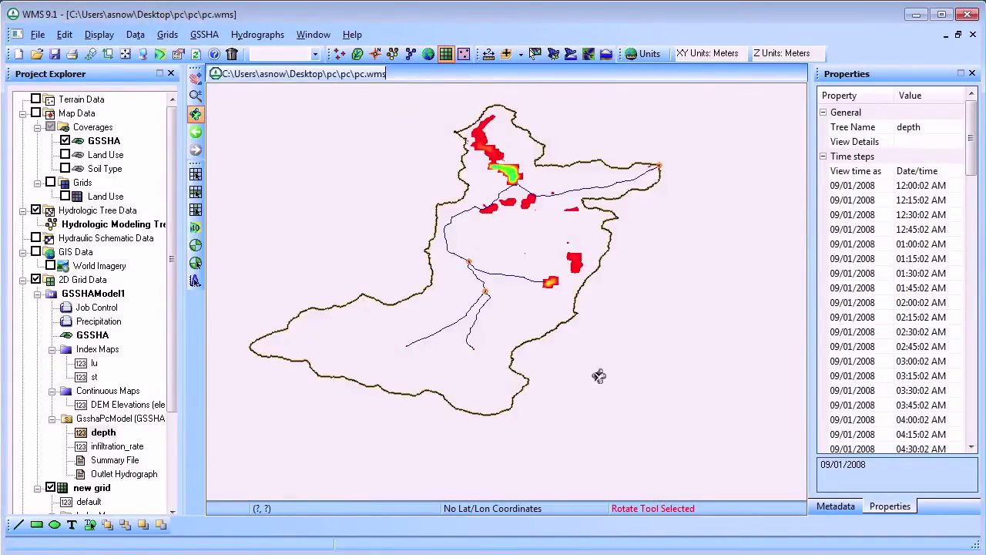
Step: Return to plan view and start a new scalar/vector film loop, wms.avi, with KMZ export to wms.kmz
click(108, 54)
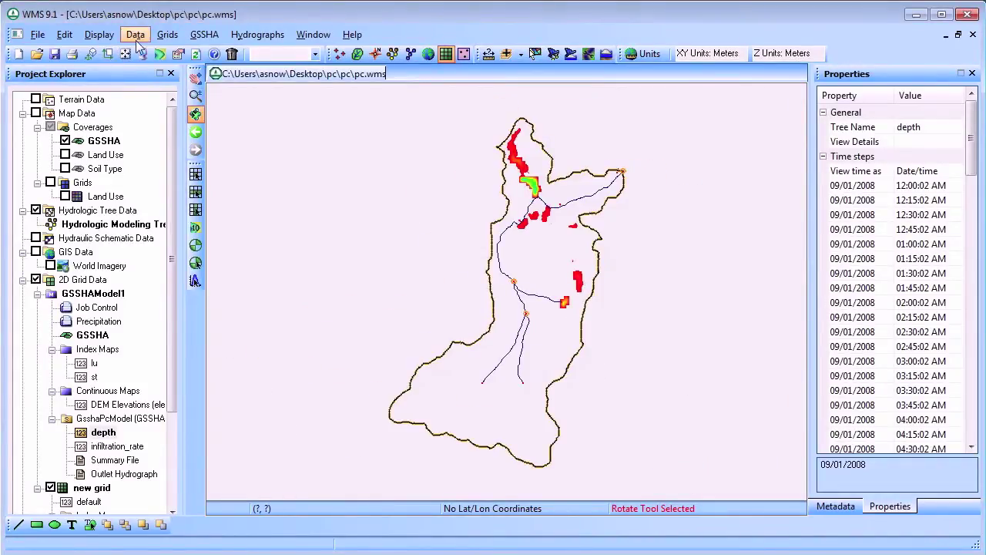
click(137, 38)
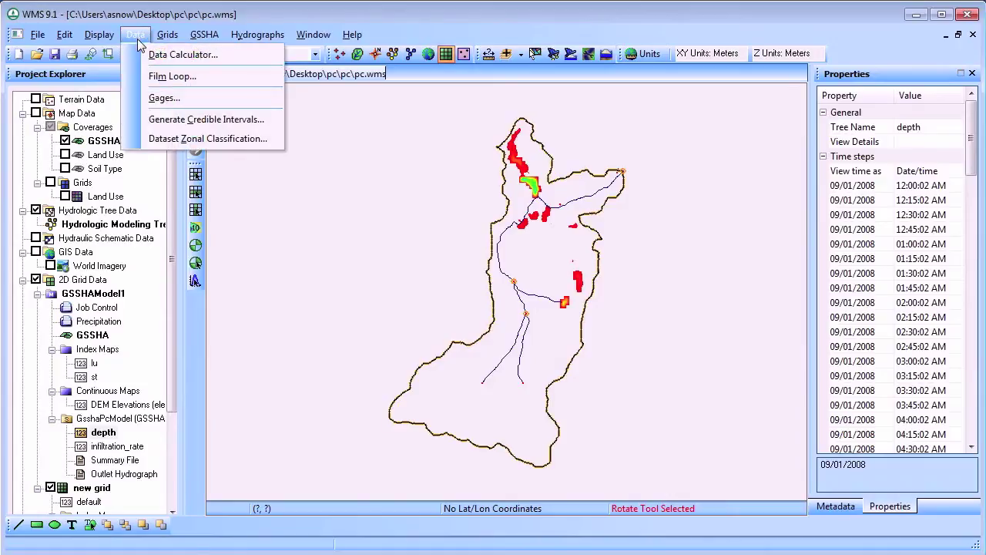
click(160, 77)
drag(366, 263, 451, 179)
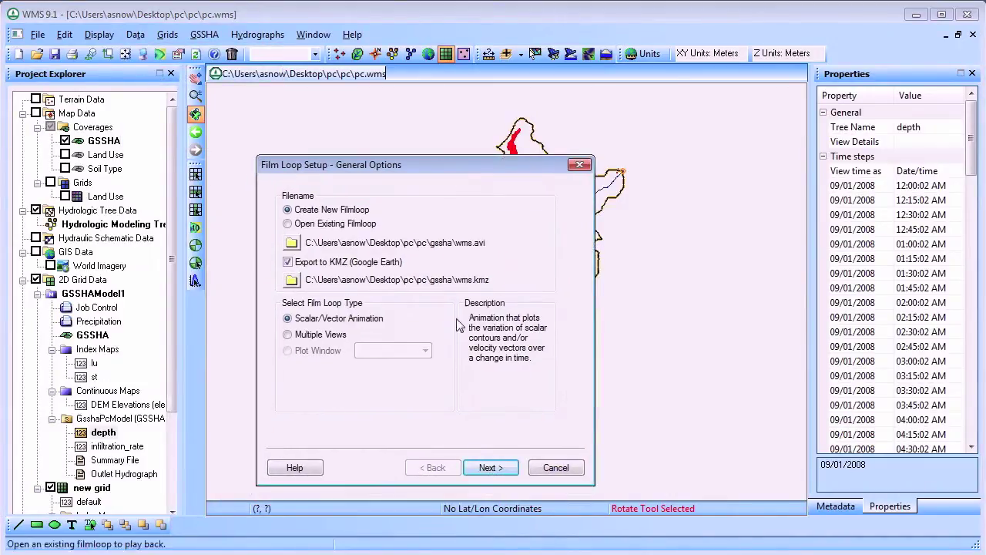
click(490, 463)
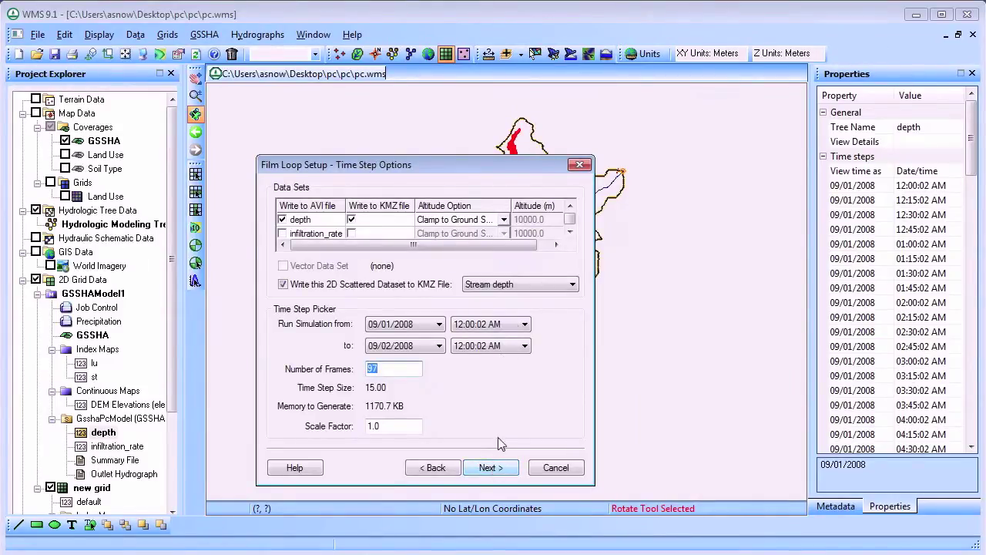
Step: Choose Stream flow as the scattered data set written to the KMZ file and generate the film loop
click(519, 285)
click(520, 310)
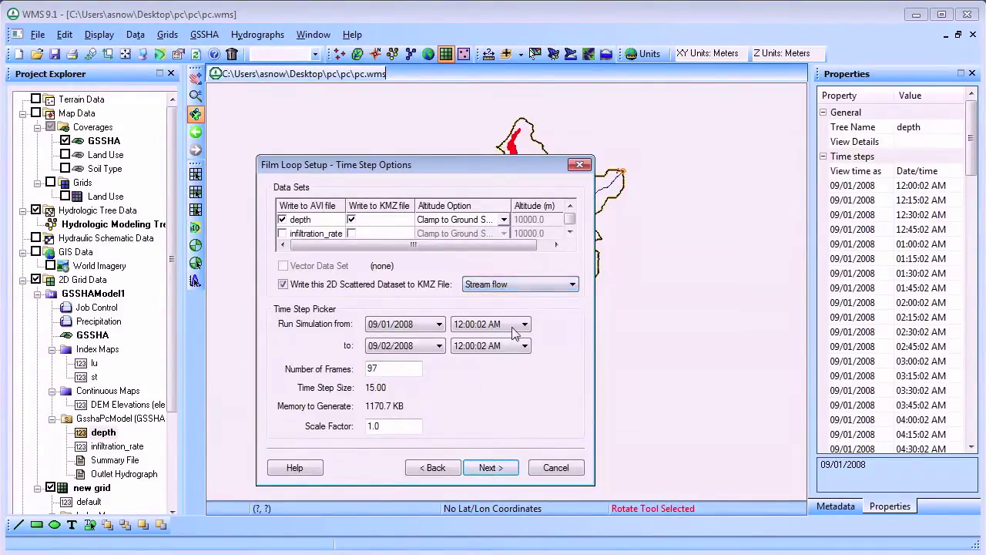
click(481, 468)
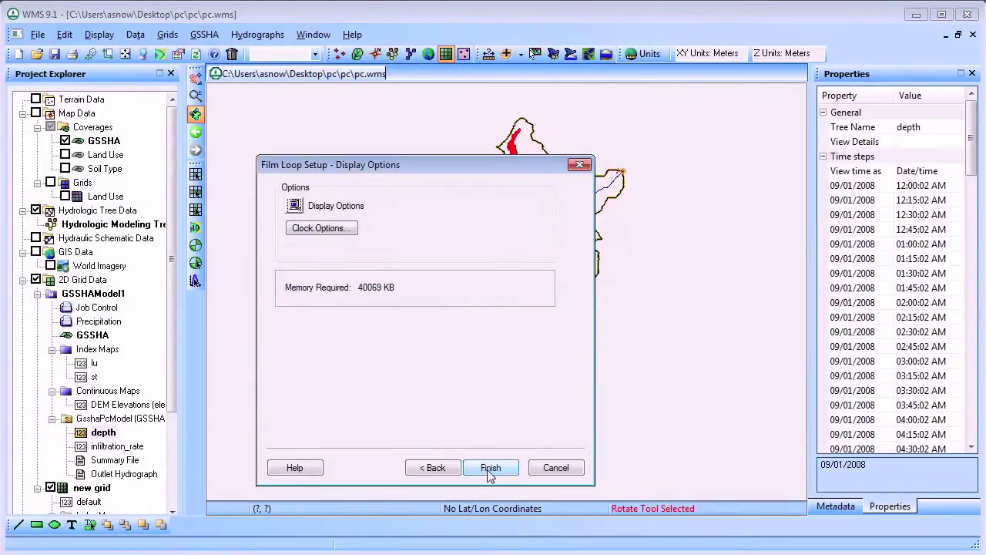
click(487, 470)
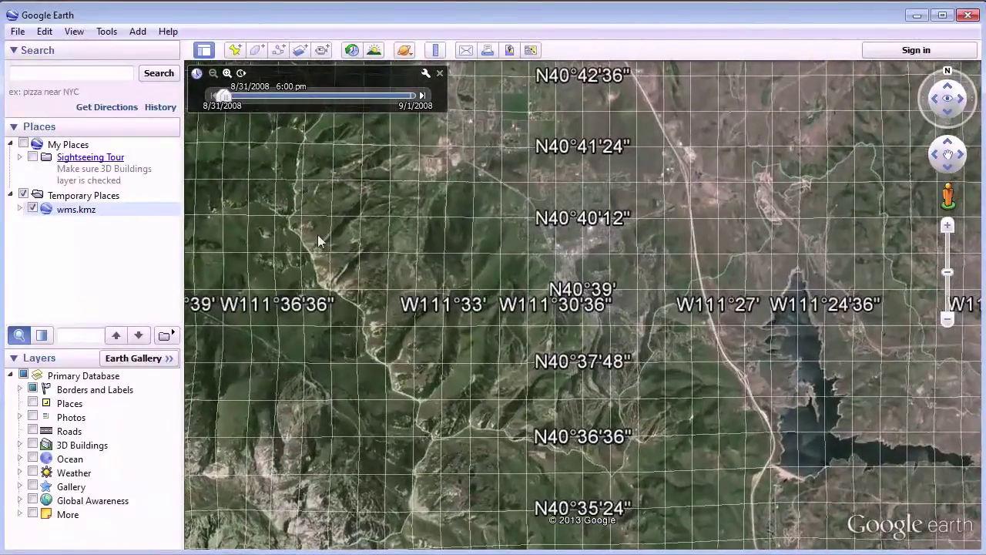
Step: Play the wms.kmz time animation in Google Earth and view the flooding over the terrain from an oblique angle
click(242, 73)
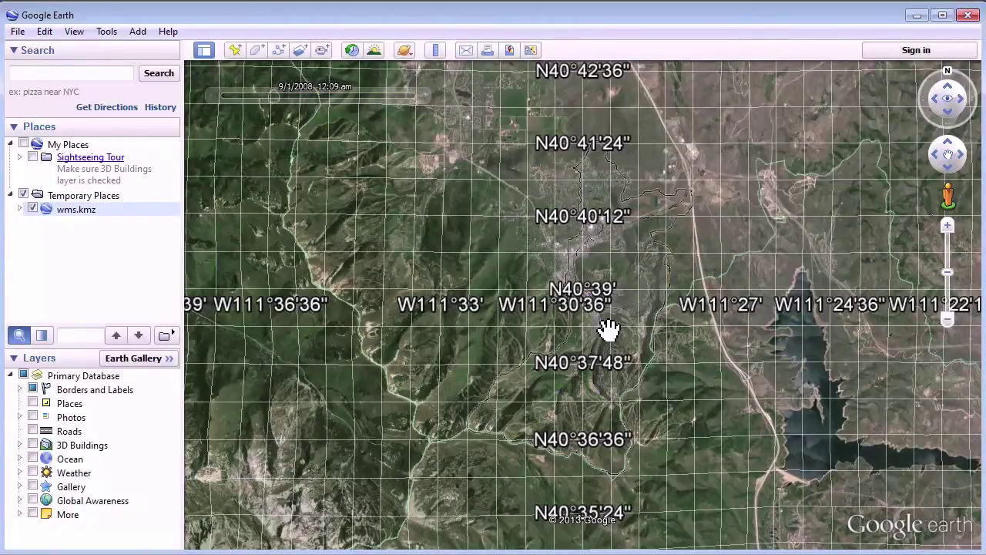
drag(609, 330, 229, 451)
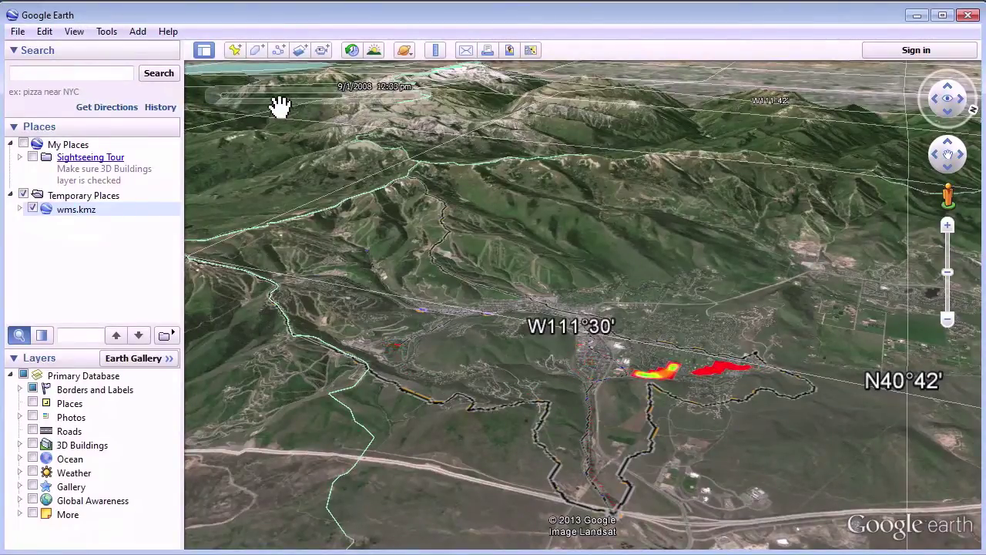
mouse_move(257, 103)
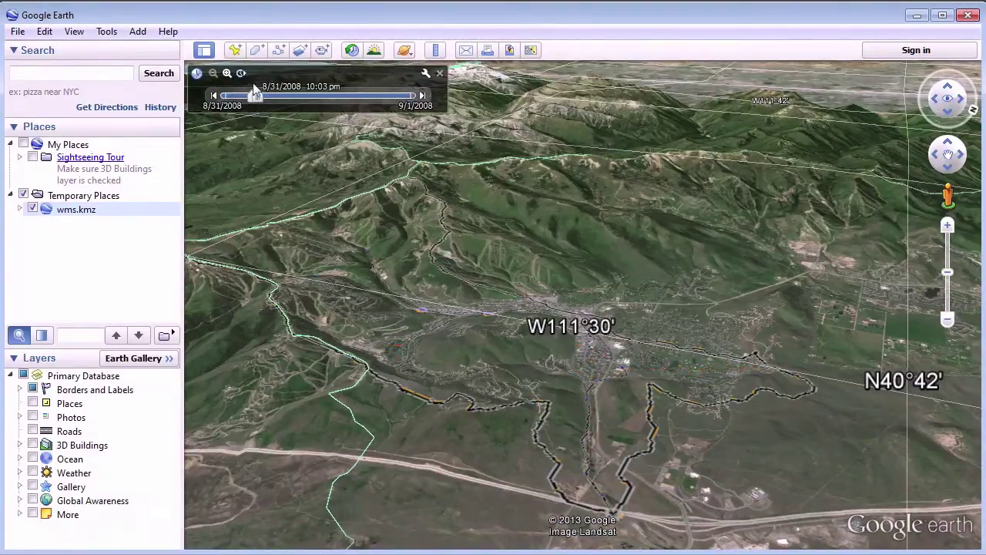